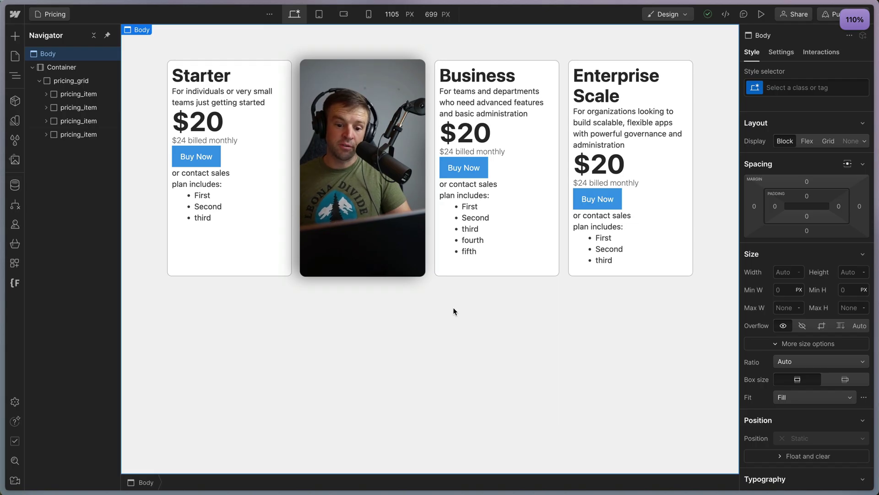
left_click(432, 251)
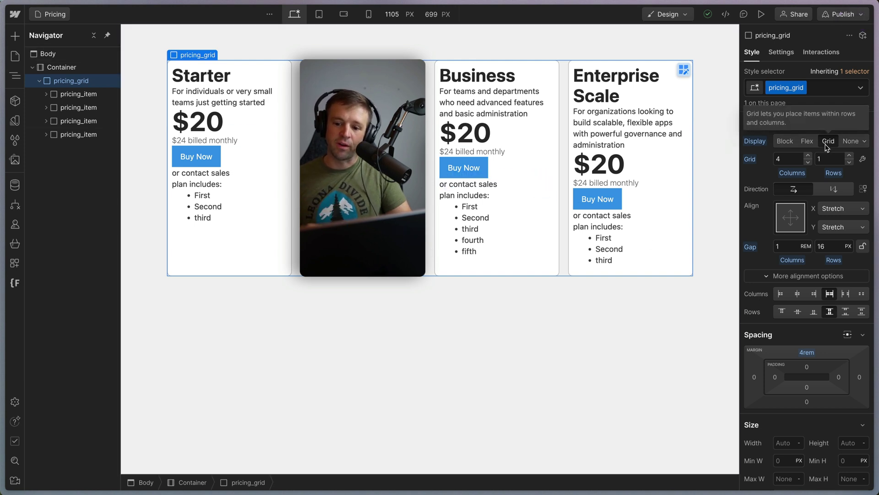
left_click(785, 142)
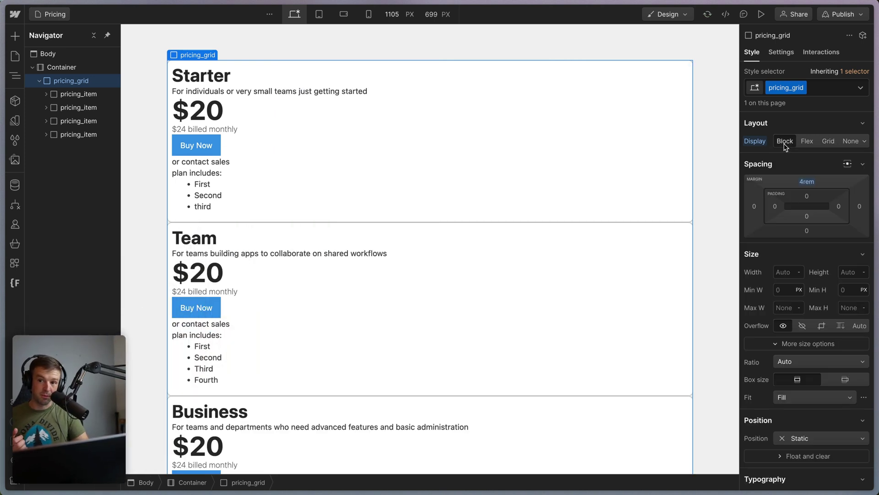
left_click(829, 142)
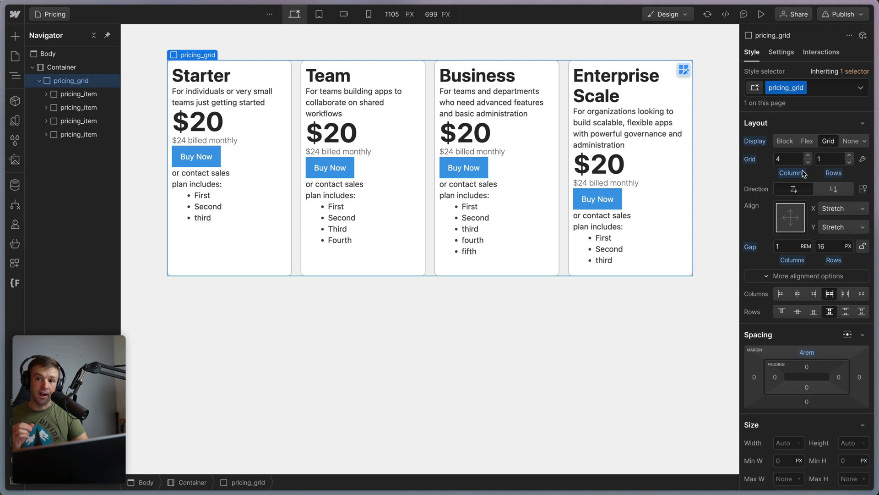
Step: Set the Starter pricing card's Display to Grid, giving one column with a 16 px gap
left_click(78, 94)
left_click(829, 280)
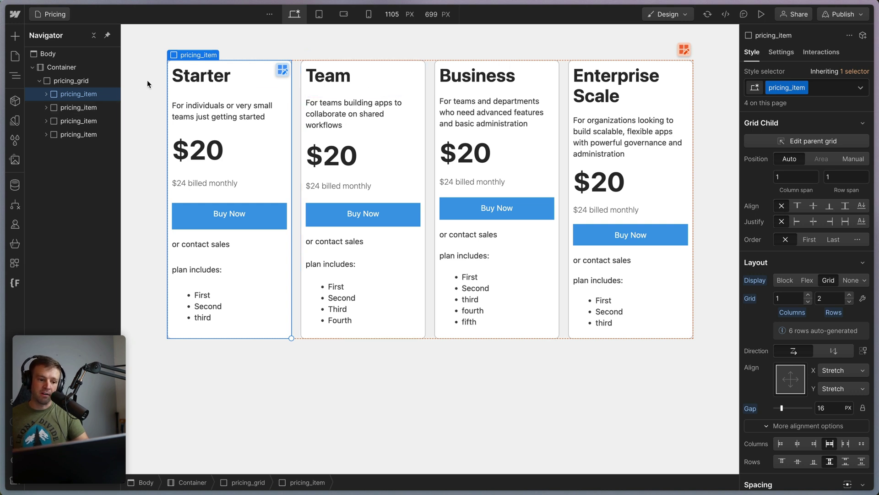
left_click(115, 85)
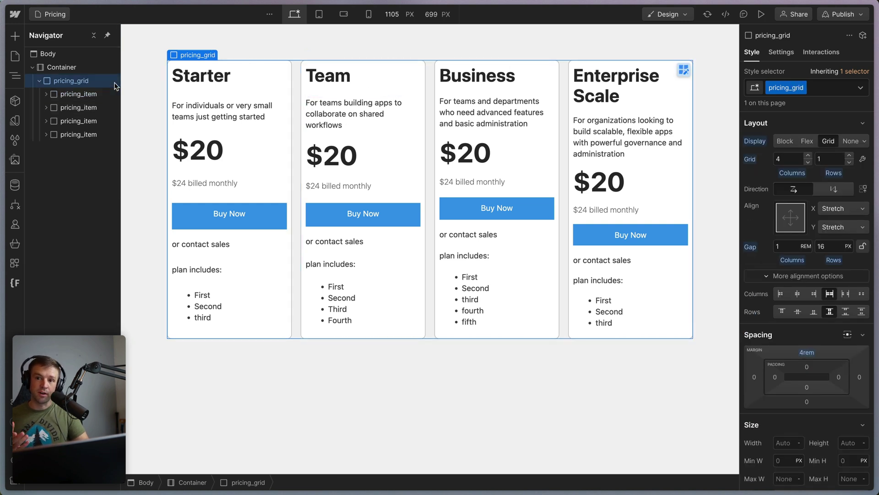
left_click(116, 94)
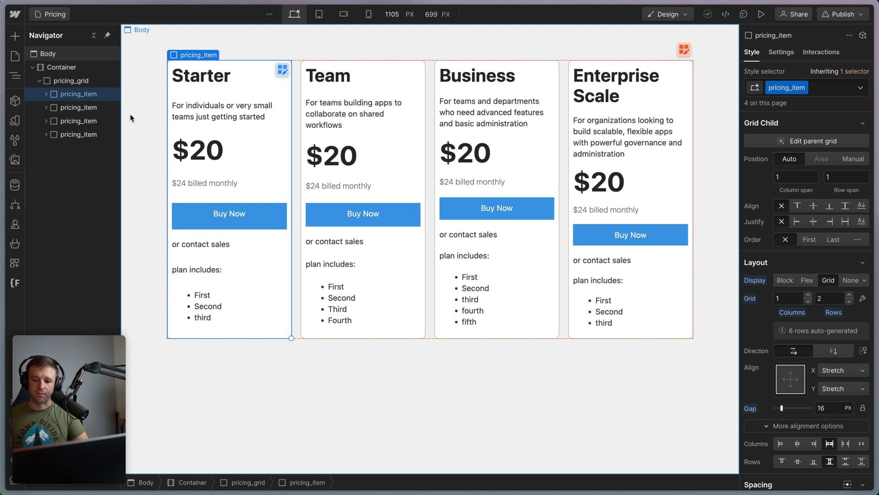
Step: Add the custom property grid-template-rows with value subgrid to the pricing cards
scroll(806, 238, "down", 8)
scroll(806, 238, "down", 15)
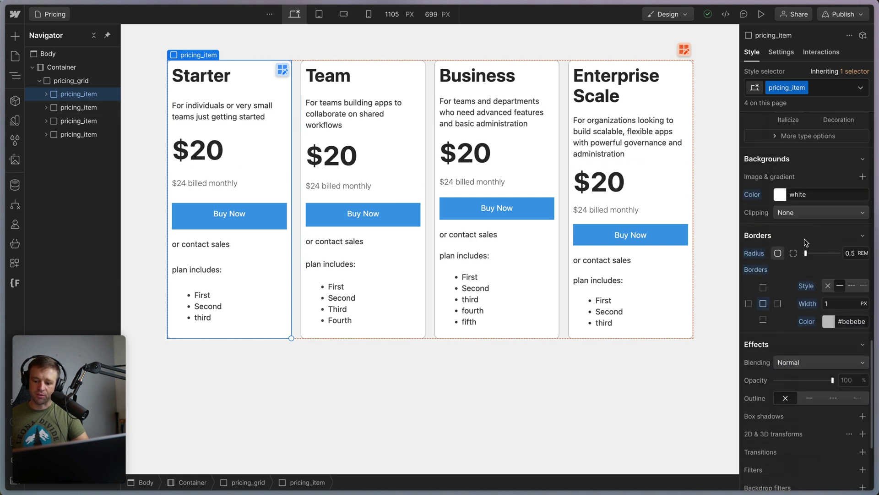
left_click(761, 419)
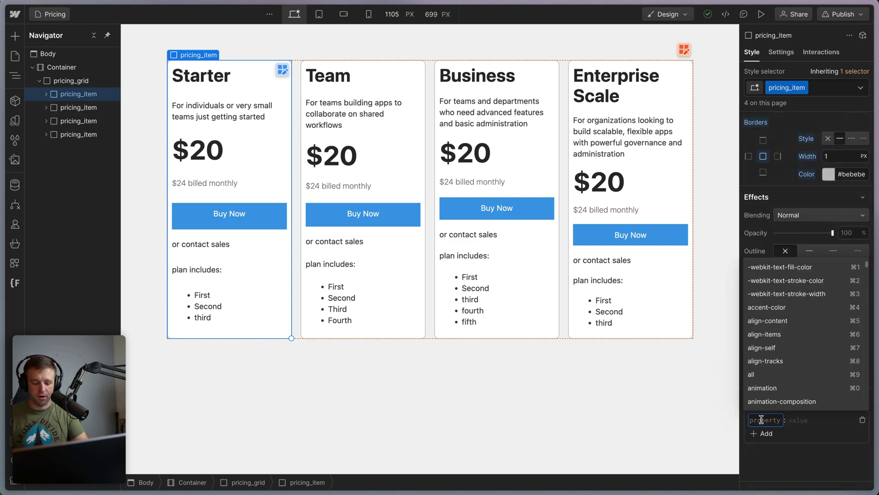
type("grid-templ")
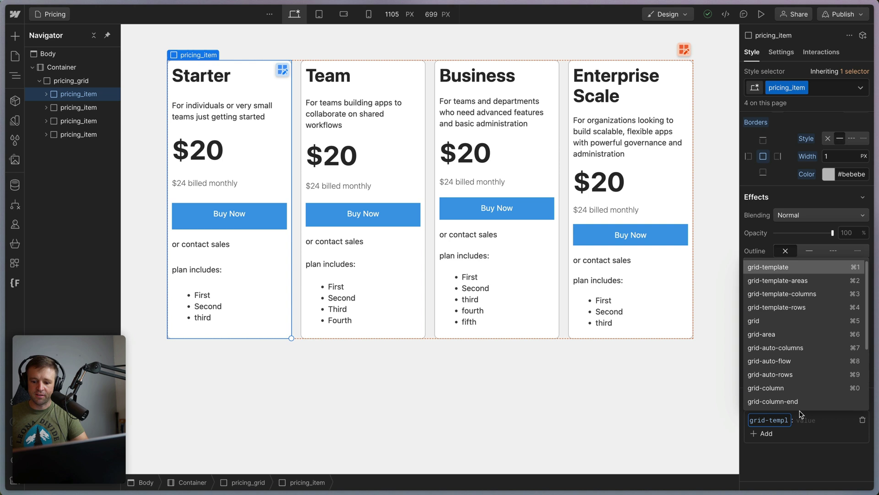
left_click(799, 307)
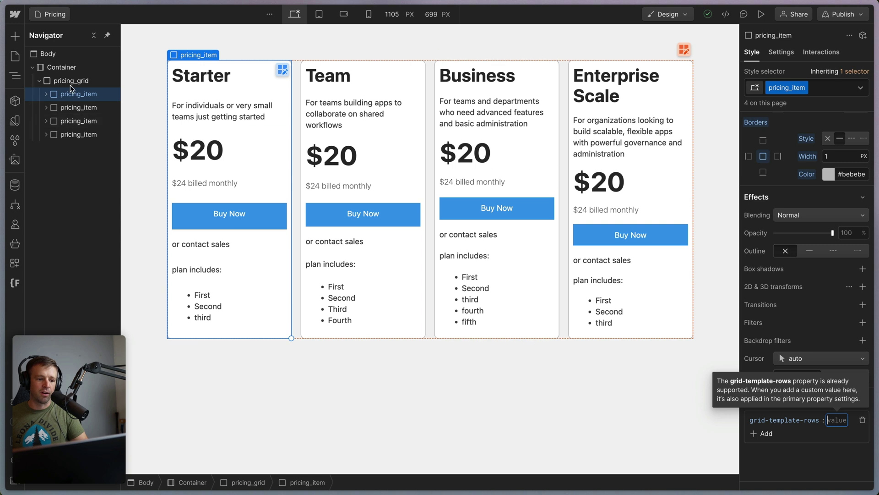
left_click(46, 94)
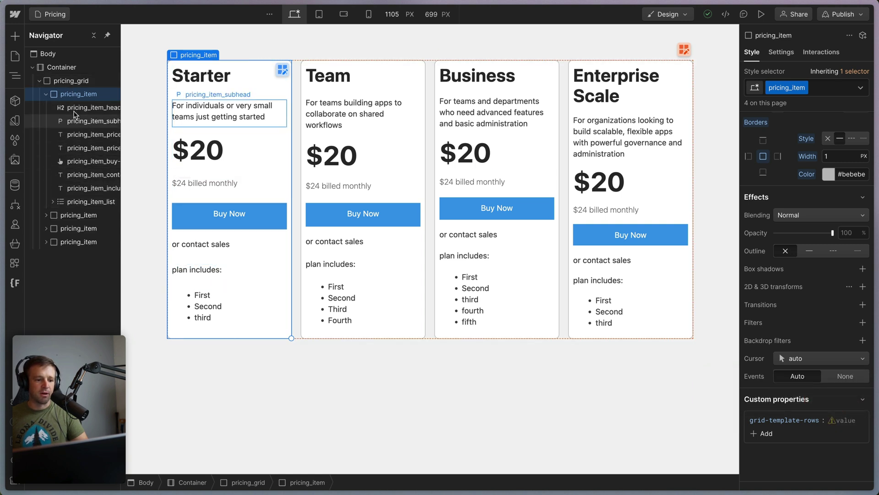
left_click(46, 95)
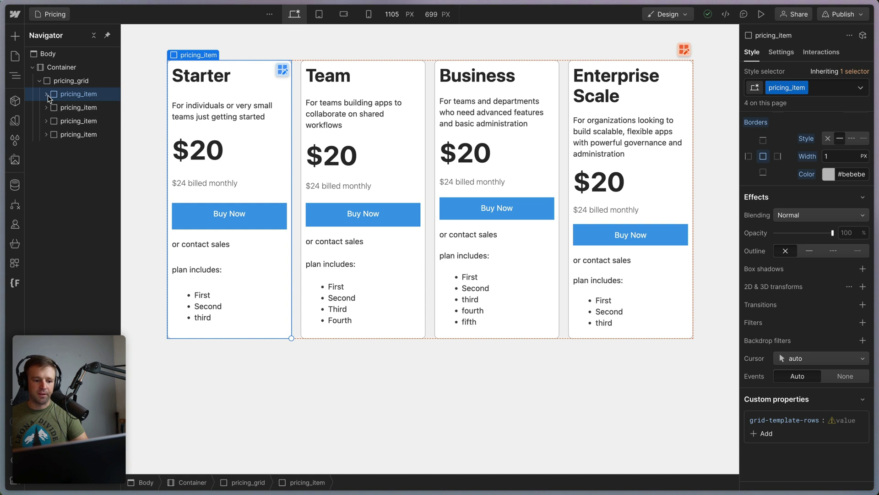
left_click(836, 420)
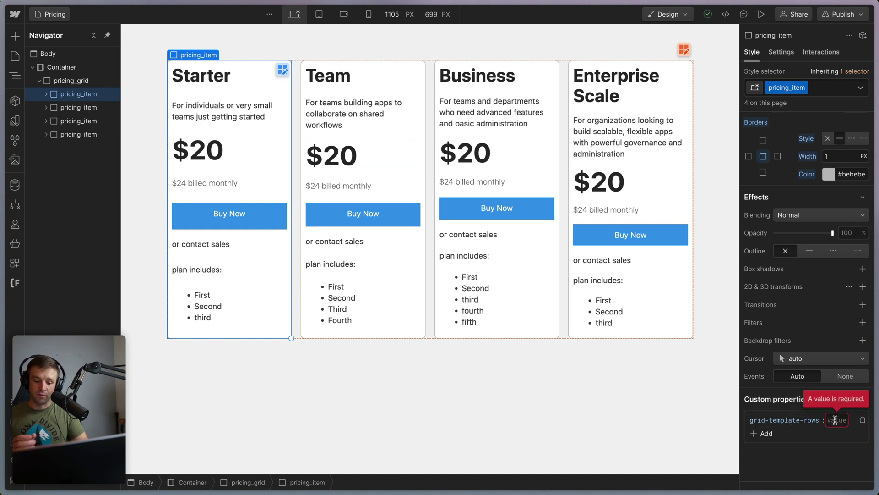
type("subgrid")
key("Return")
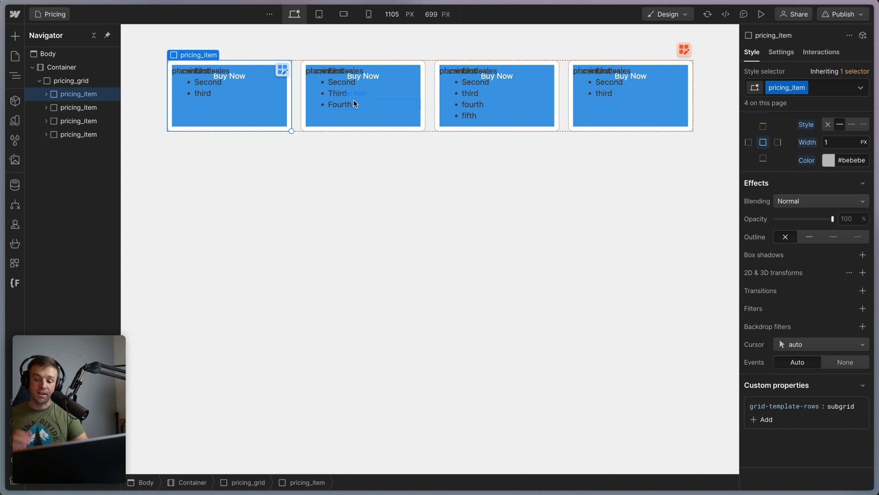
Step: Add the custom property grid-row: span 8 so each card spans eight aligned rows
left_click(755, 420)
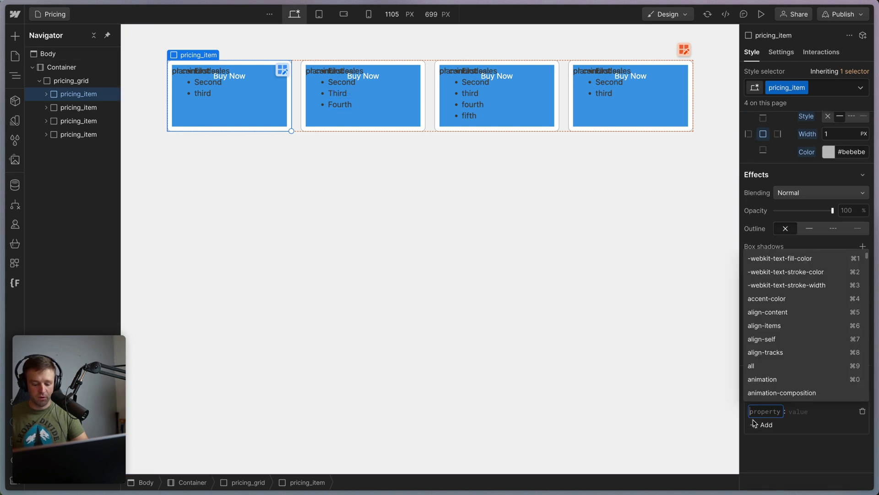
type("grid")
type("-auto-rows")
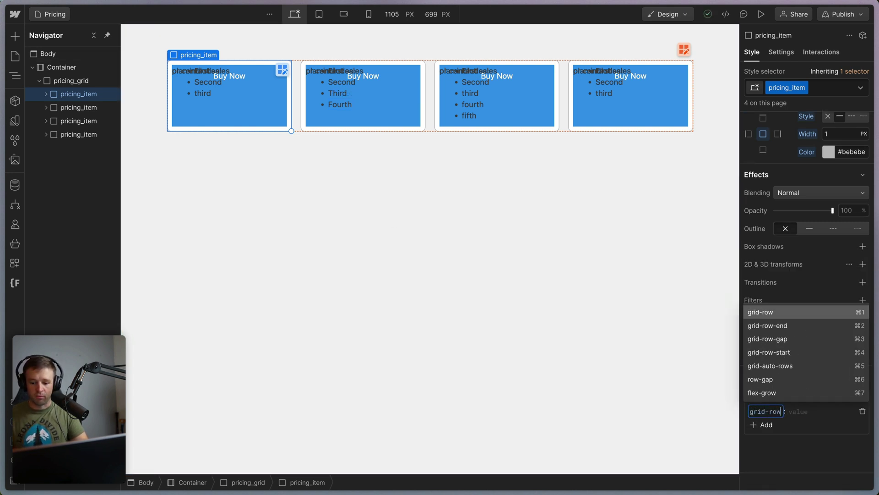
key("Return")
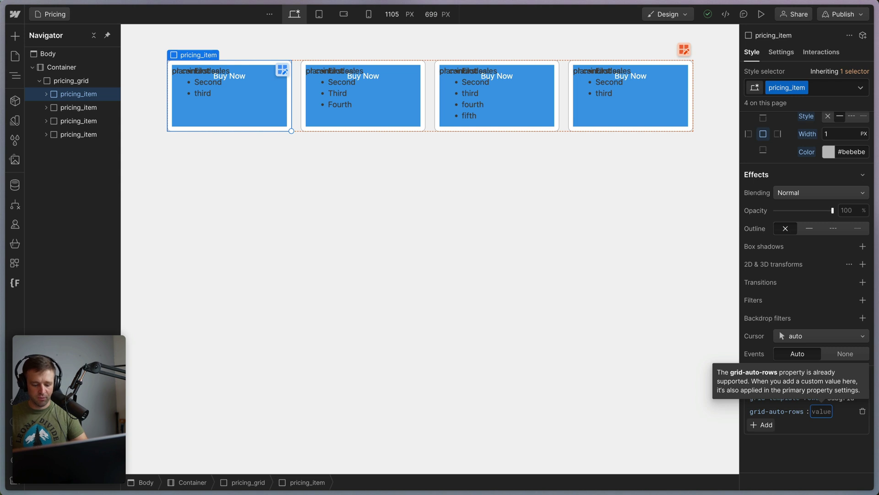
left_click(777, 412)
type("grid-ro")
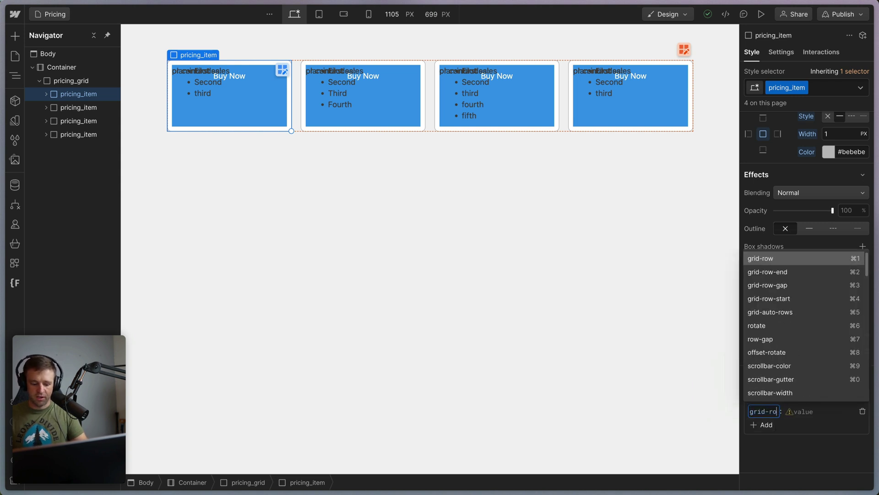
key("Return")
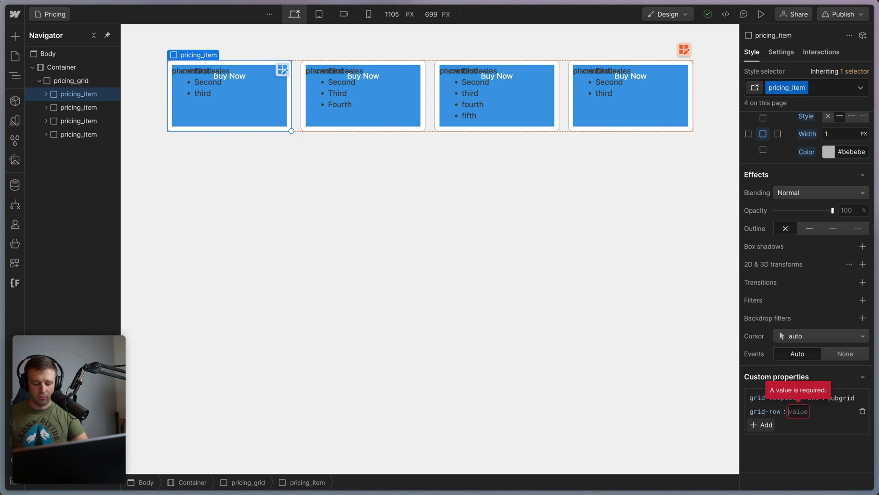
type("span")
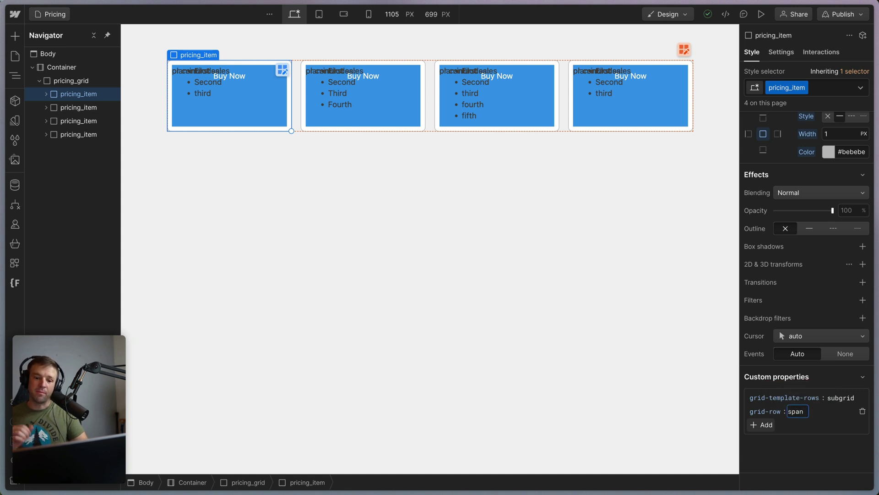
left_click(47, 95)
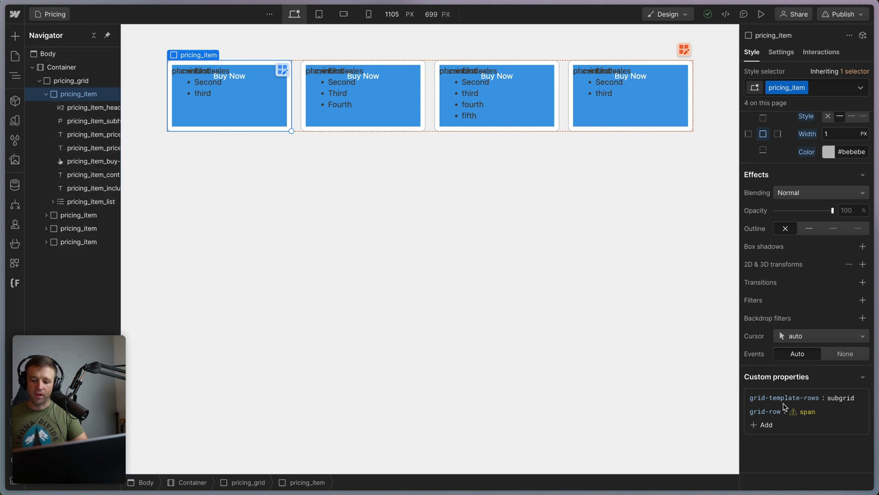
mouse_move(810, 413)
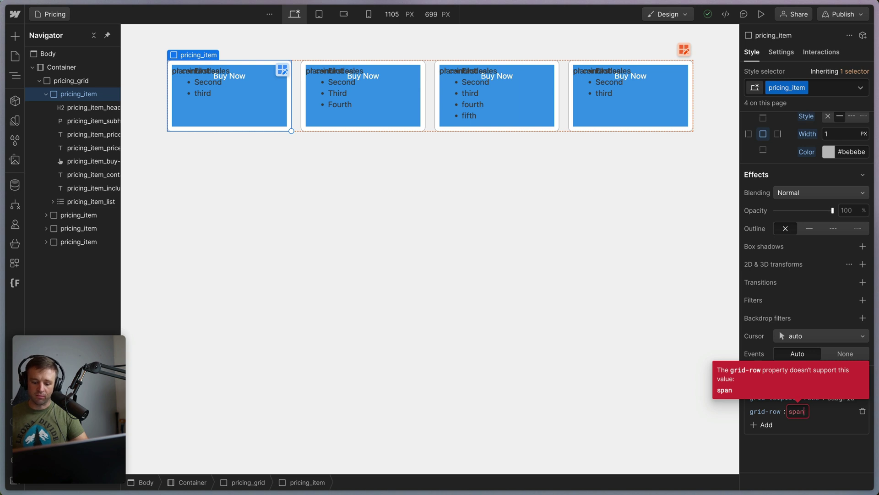
type("8")
key("Return")
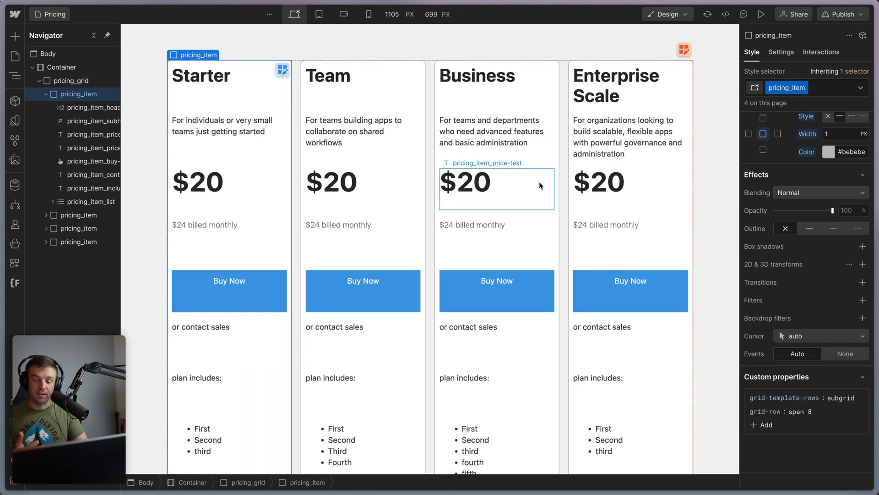
Step: Open Chrome DevTools with Cmd+Option+I
scroll(540, 182, "down", 1)
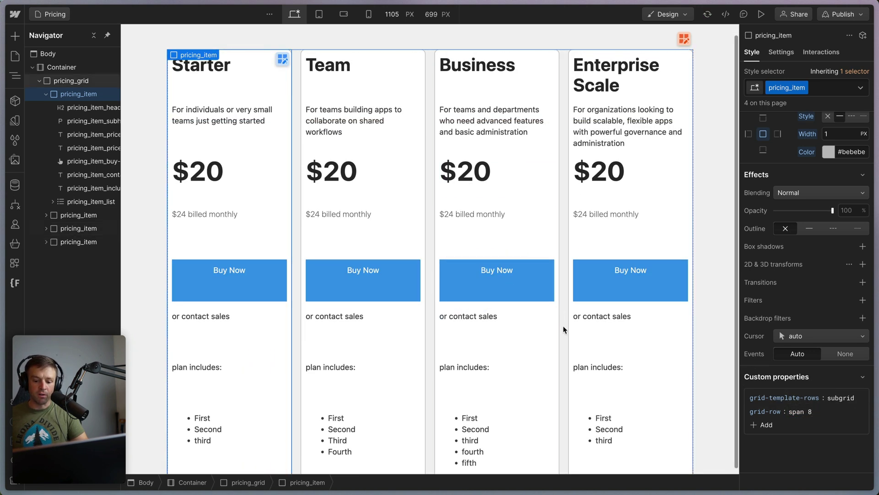
scroll(564, 330, "up", 1)
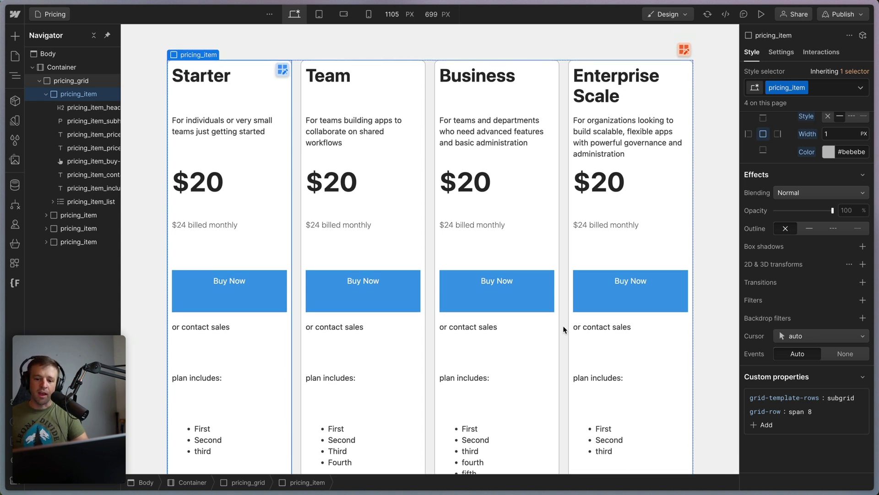
key("super+alt+i")
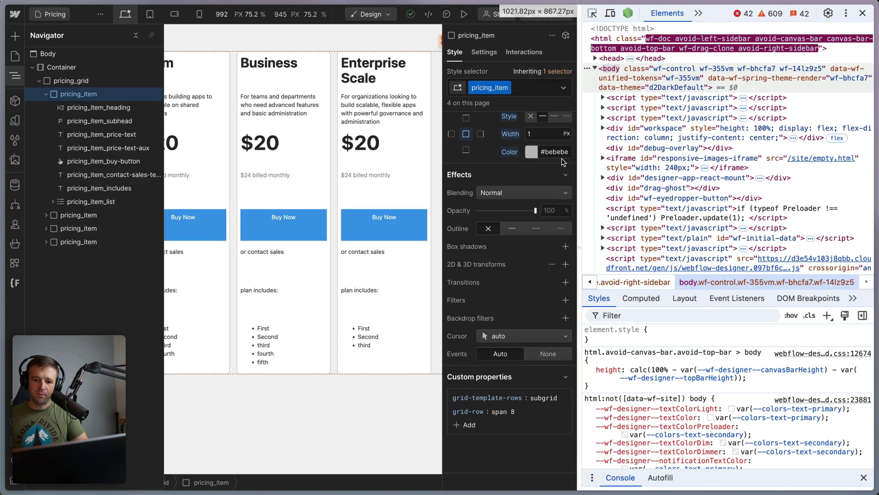
Step: Inspect the pricing_grid div in DevTools, show its grid track overlay, then close DevTools
left_click(592, 13)
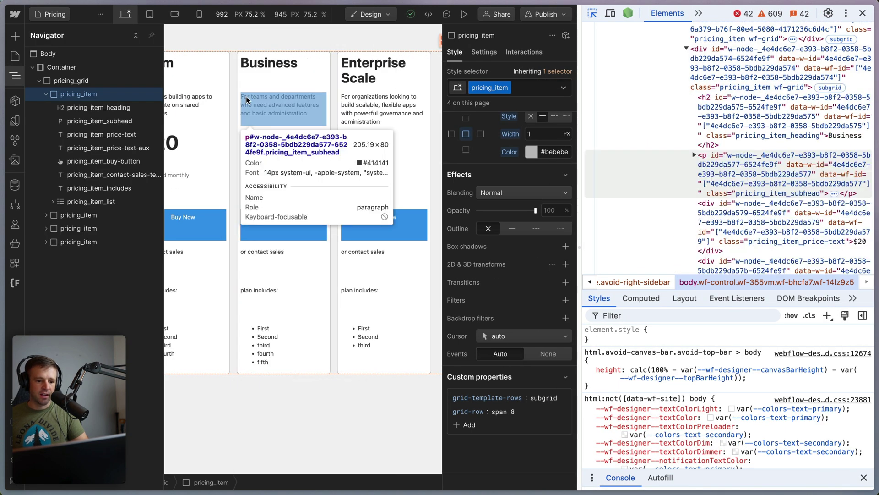
left_click(284, 129)
scroll(683, 92, "up", 5)
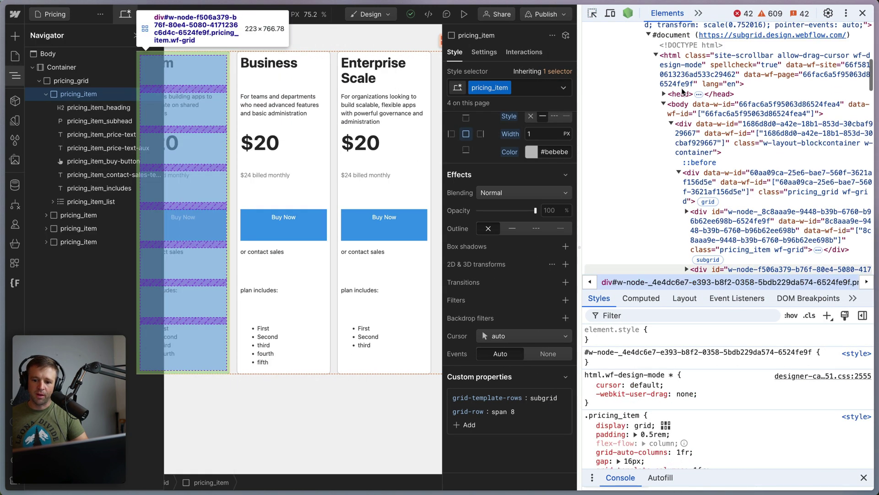
left_click(724, 182)
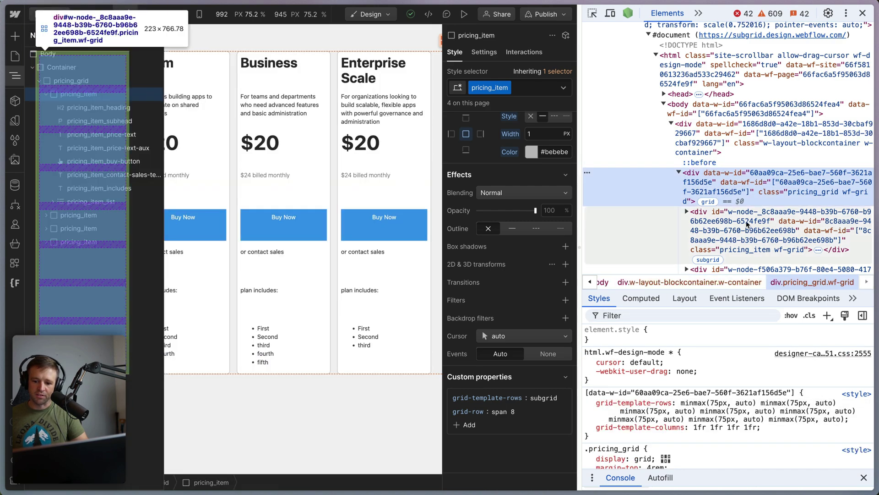
scroll(732, 167, "down", 2)
left_click(732, 167)
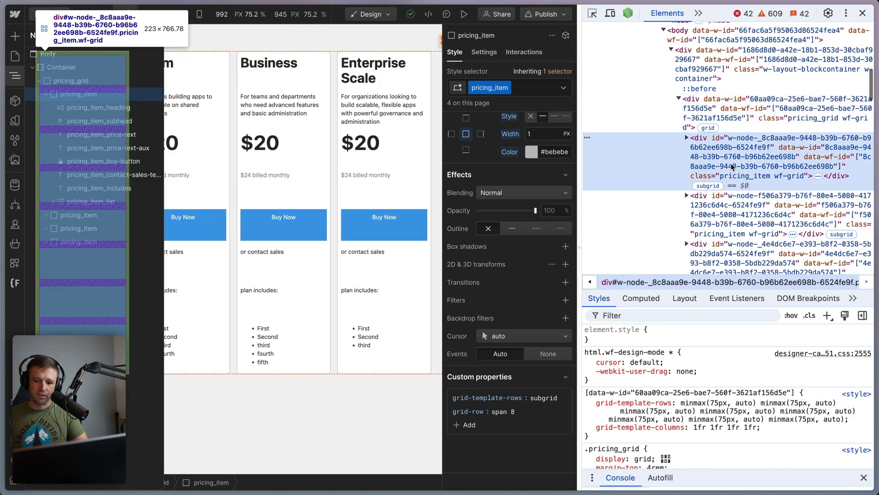
left_click(720, 110)
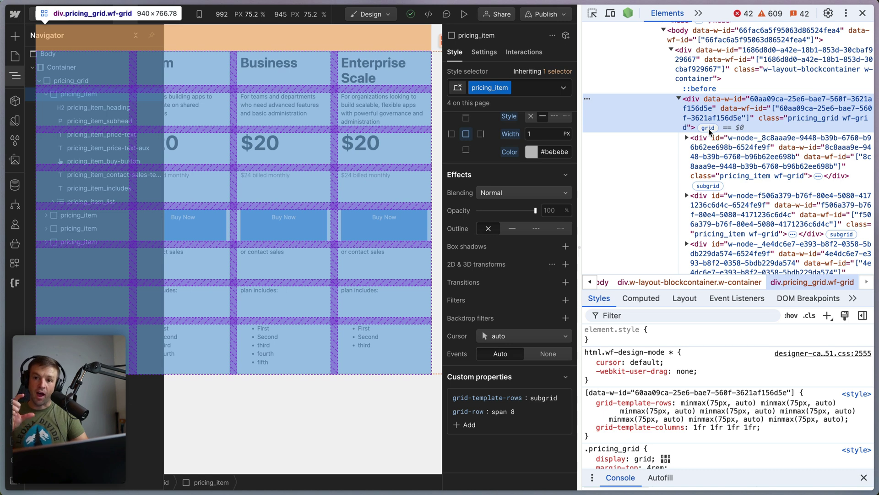
left_click(708, 128)
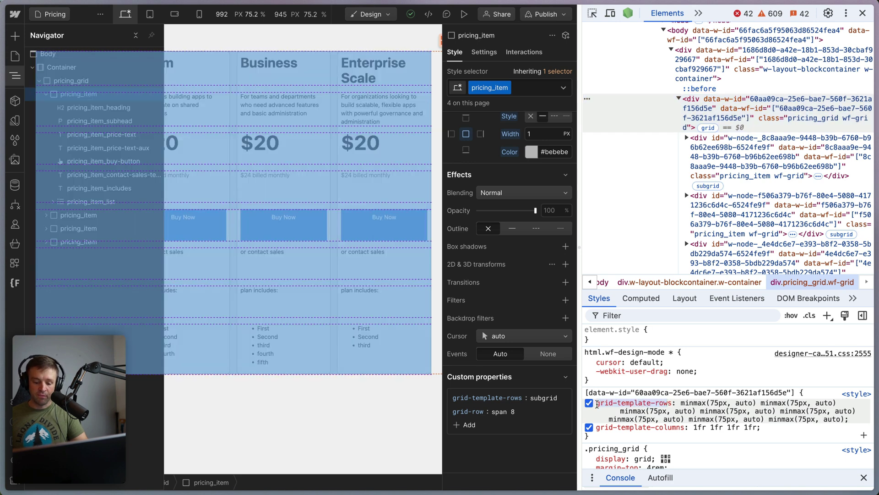
mouse_move(597, 405)
key("super+alt+i")
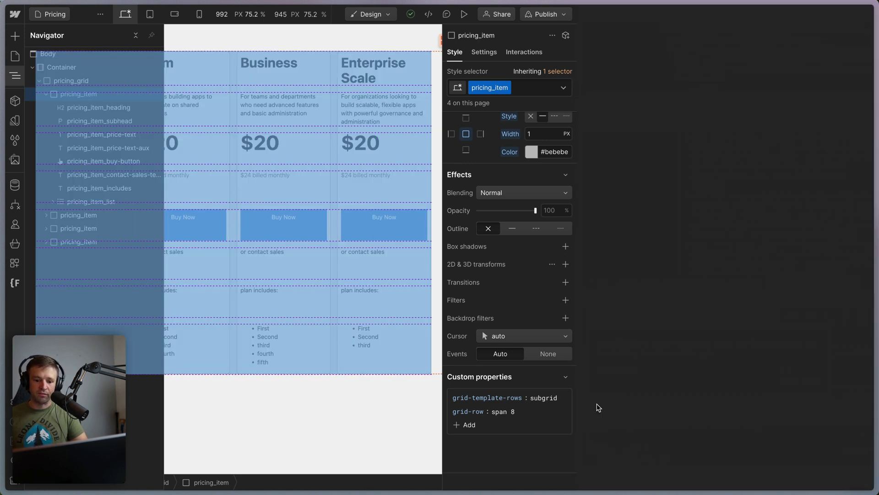
Step: Select pricing_grid, review its 4-column, 1-row Grid settings, then scroll to Custom properties
left_click(71, 81)
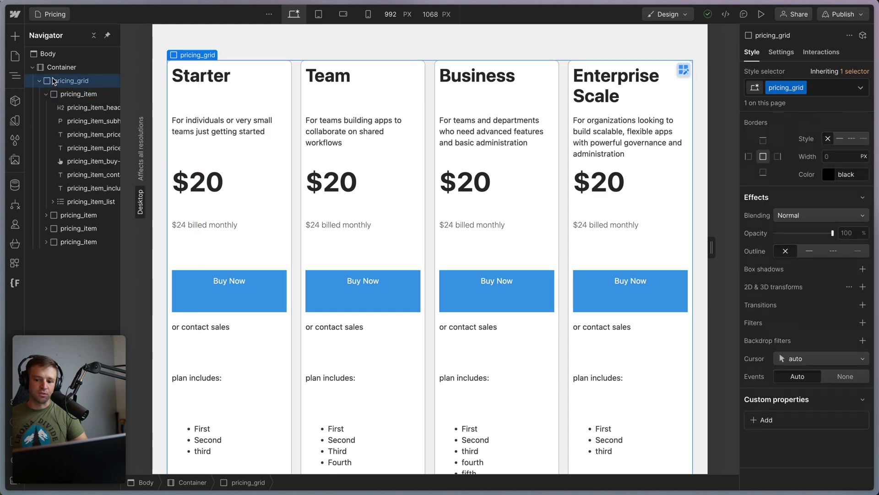
scroll(832, 211, "up", 3)
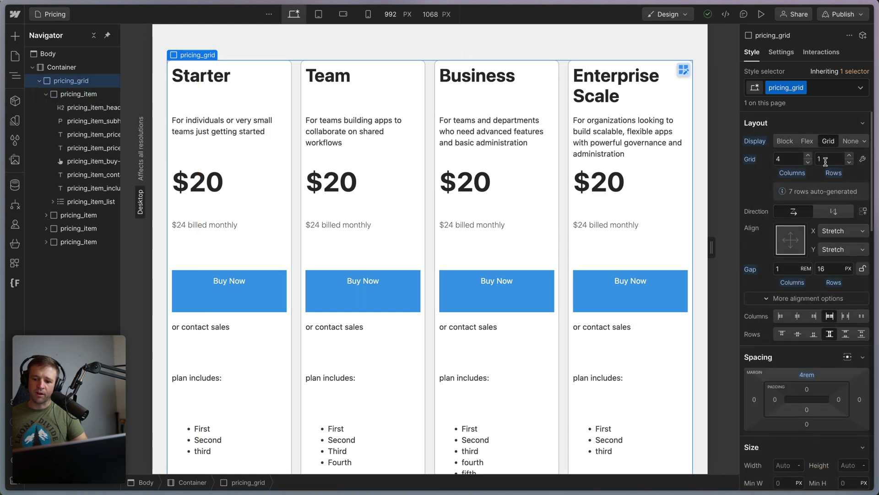
left_click(862, 161)
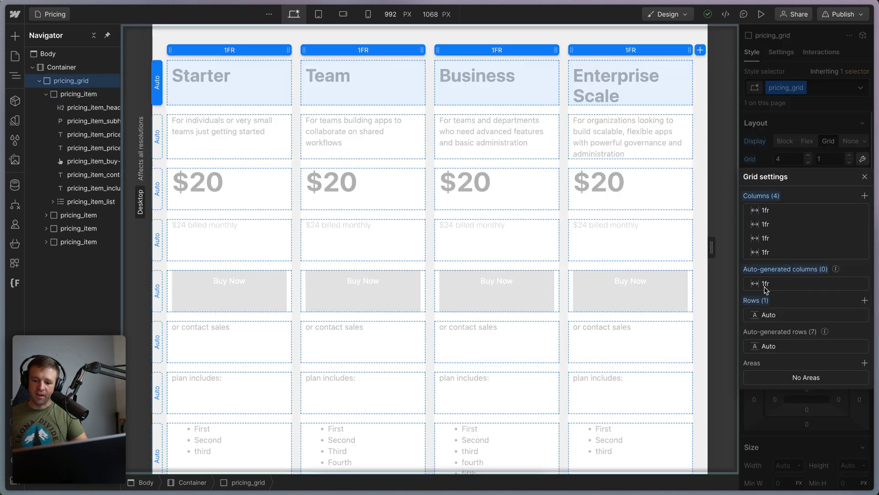
left_click(824, 162)
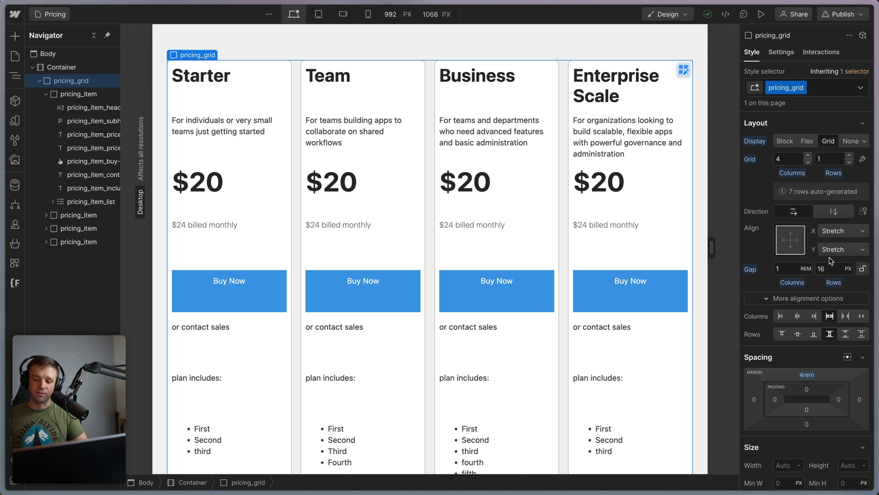
scroll(830, 260, "down", 15)
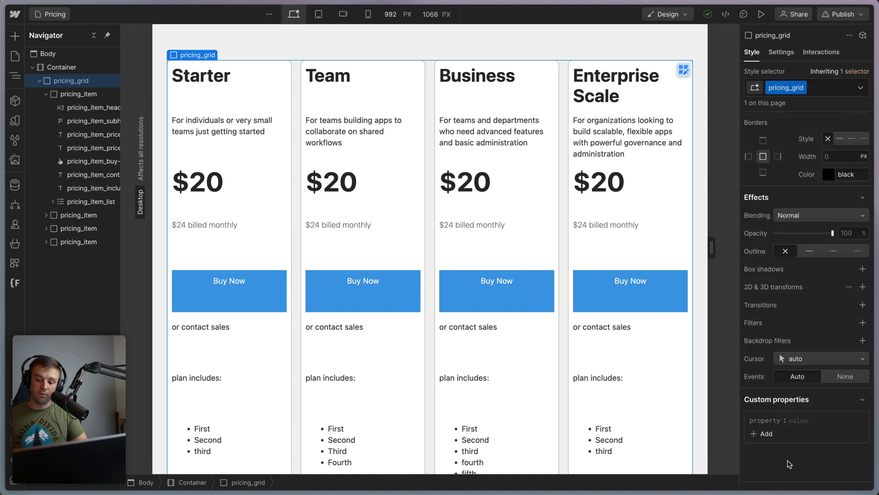
Step: On pricing_grid, add the custom property grid-template-rows: auto !important
left_click(769, 421)
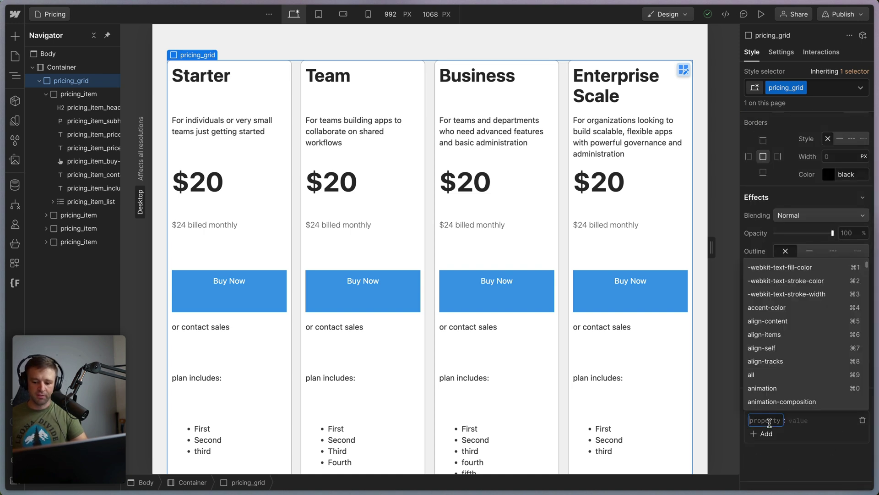
type("grid-template-rows")
key("Return")
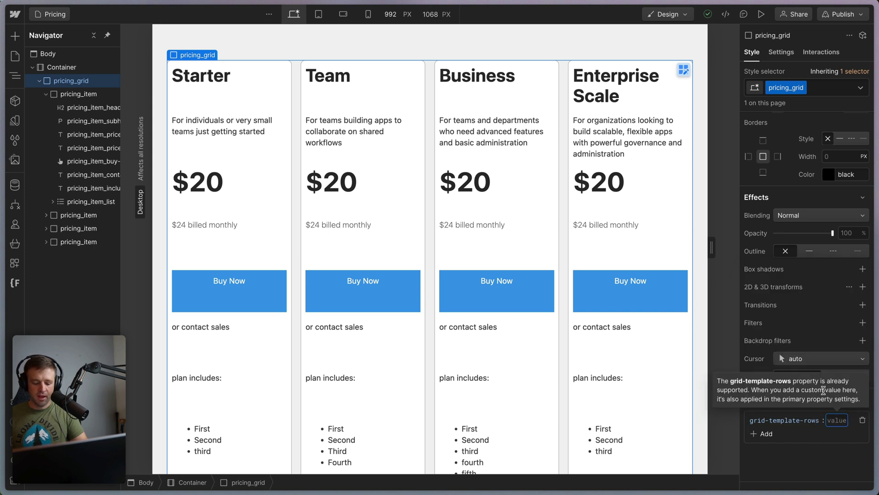
type("auto !imp")
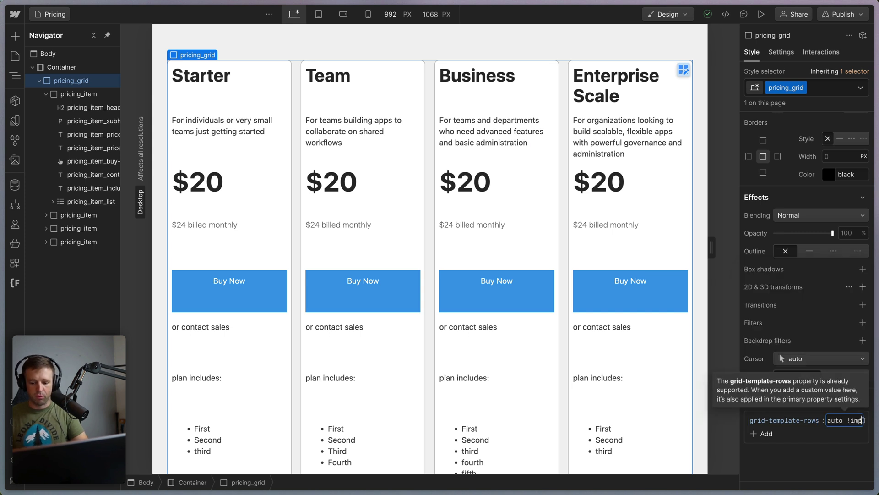
type("ortant")
key("Return")
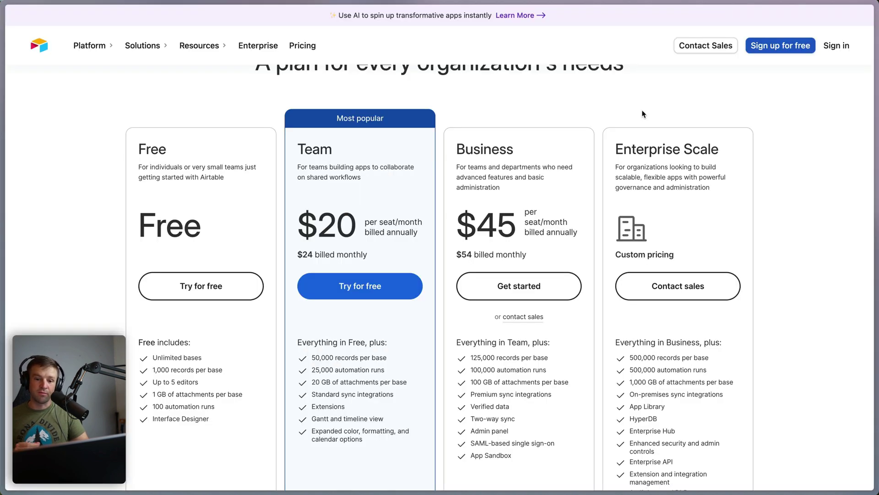
Step: In DevTools, pick the Business plan description and select its parent col-3 column div
scroll(642, 114, "up", 1)
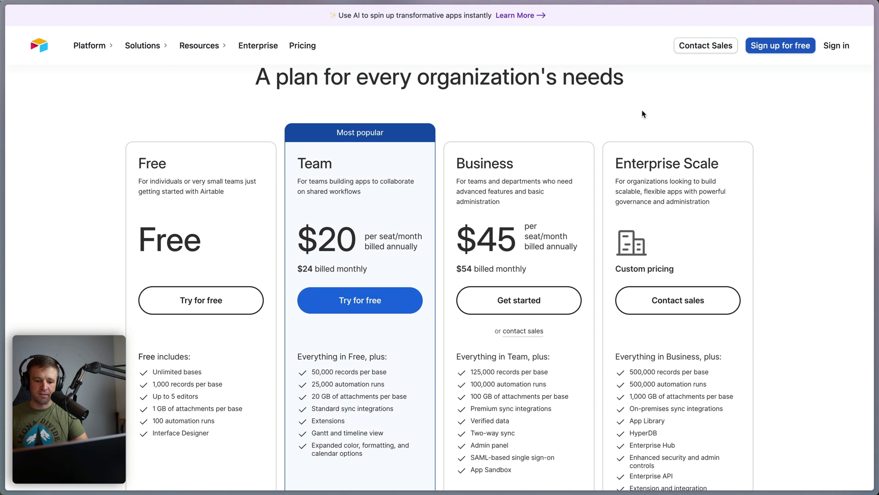
key("super+alt+i")
key("super+shift+c")
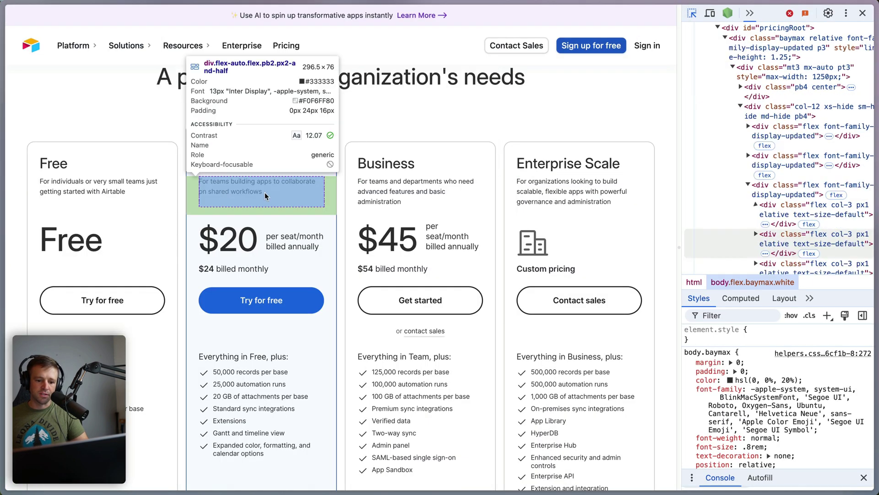
left_click(426, 196)
left_click(754, 202)
key("Left")
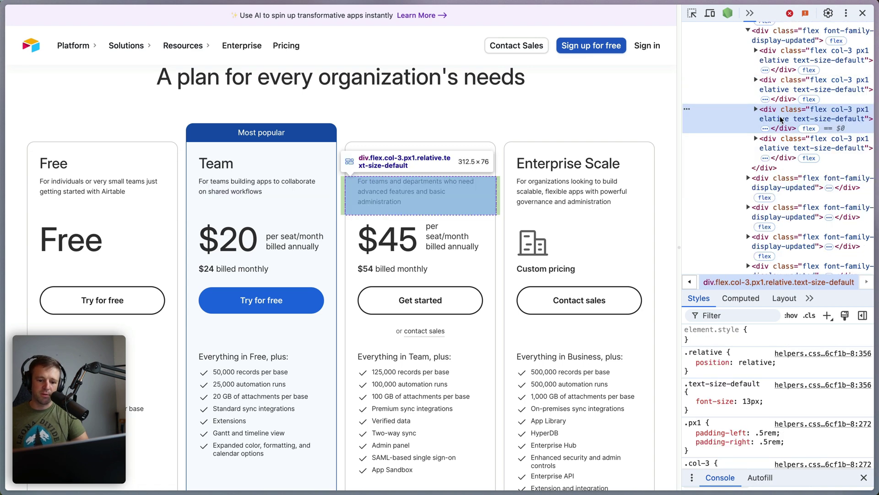
Step: Review the plan table's flex rows, then widen the DevTools panel to narrow the page
scroll(781, 92, "up", 1)
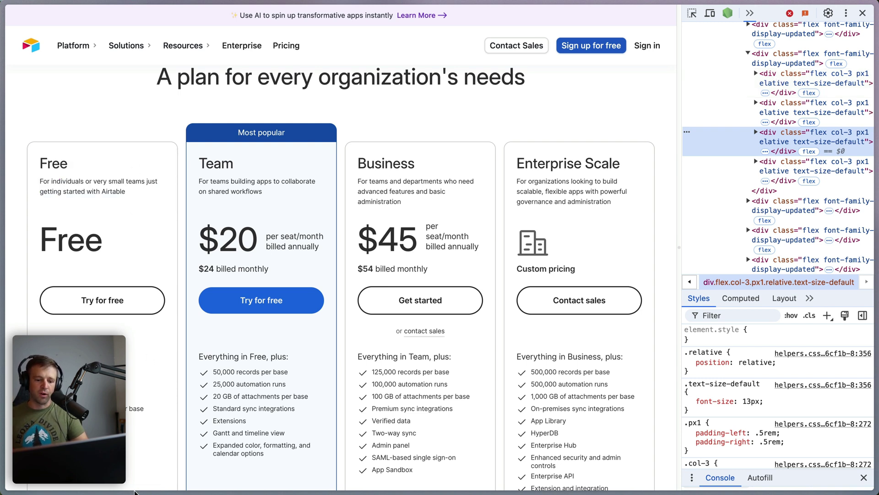
scroll(755, 380, "down", 5)
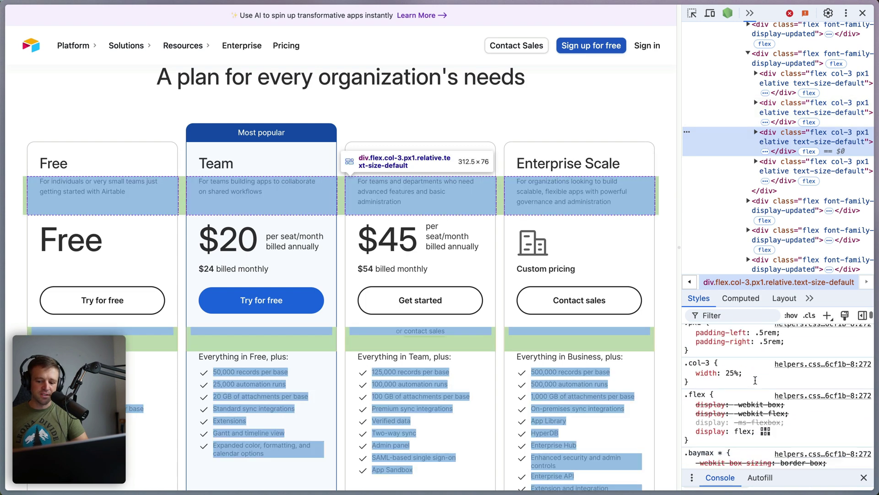
scroll(756, 380, "down", 8)
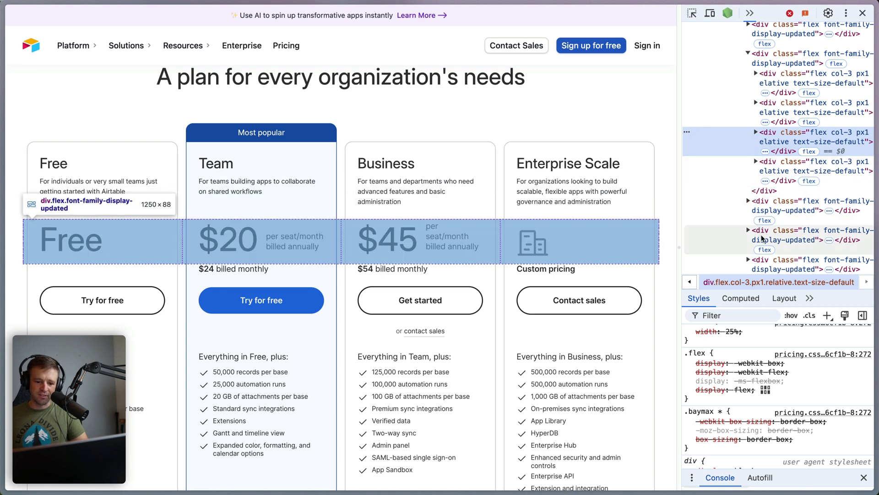
scroll(762, 237, "down", 3)
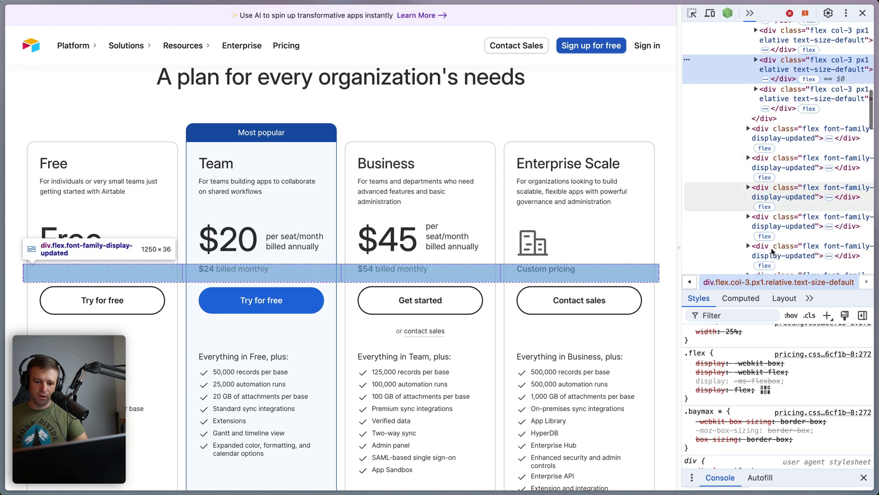
scroll(774, 193, "up", 5)
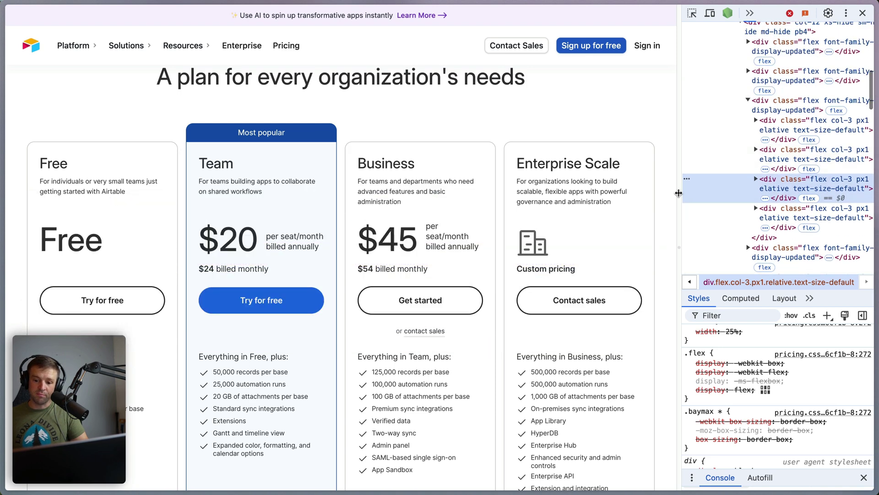
left_click_drag(679, 193, 654, 178)
scroll(641, 167, "up", 5)
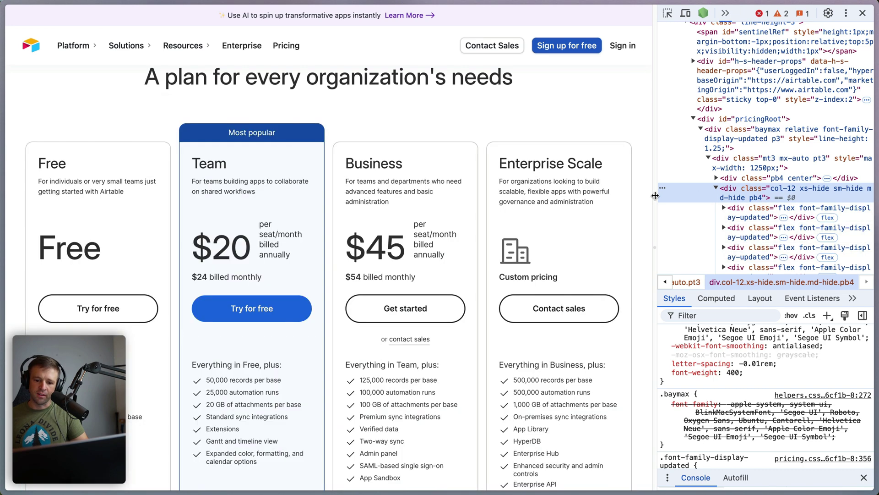
Step: Narrow the page to one column, then collapse the wide col-12 container and expand the lg-hide one
left_click_drag(654, 188, 542, 192)
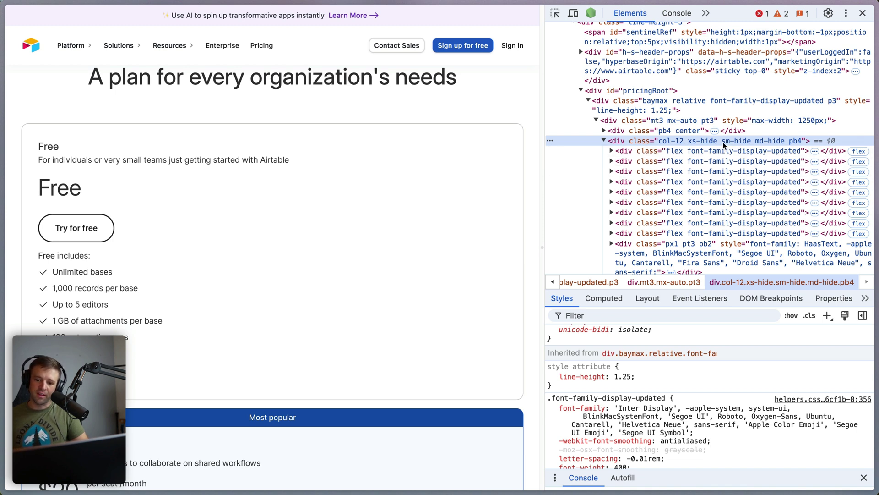
left_click(604, 141)
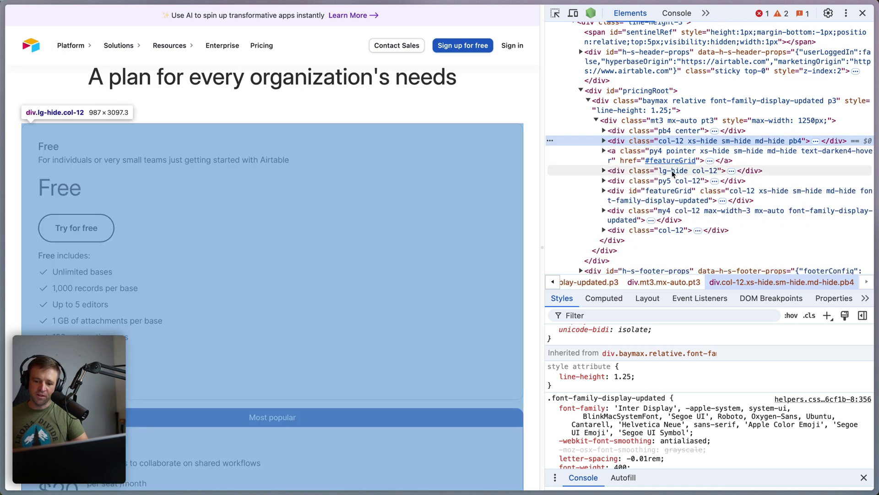
left_click(673, 172)
key("Right")
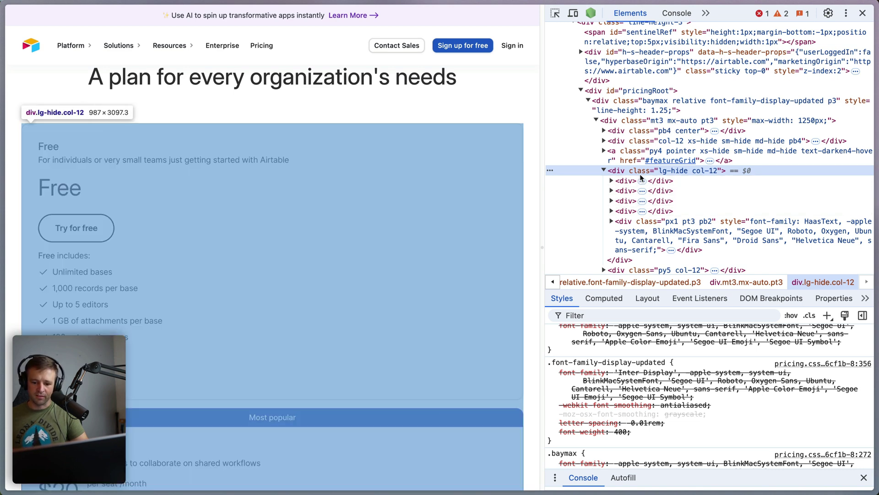
Step: Expand, then collapse, the Free card's stacked plan div, and scroll back to the top
scroll(595, 389, "up", 3)
mouse_move(573, 379)
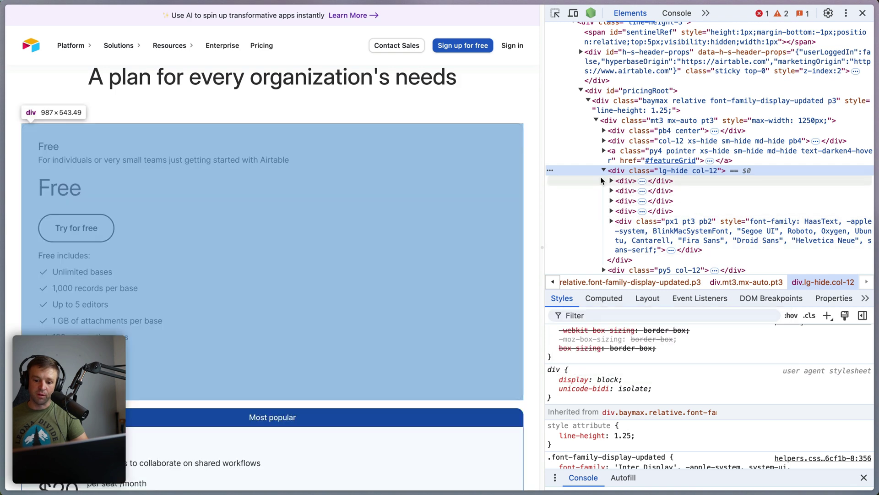
left_click(611, 181)
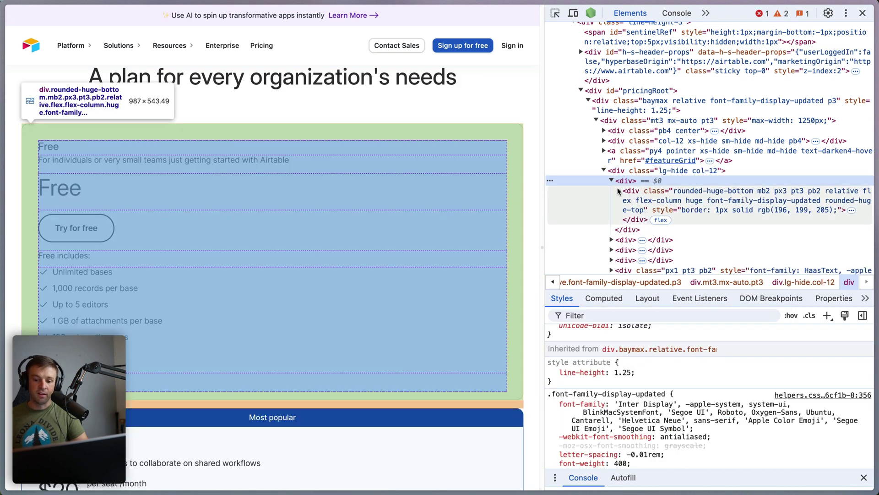
left_click(612, 181)
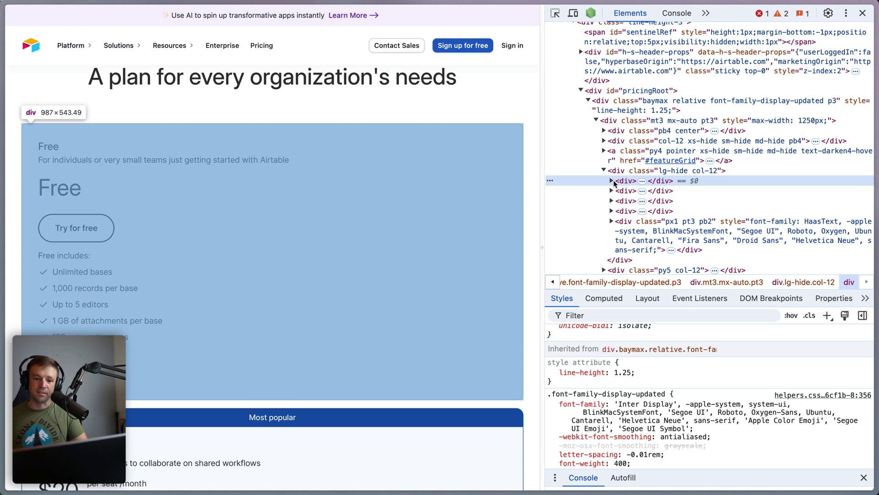
scroll(520, 147, "up", 2)
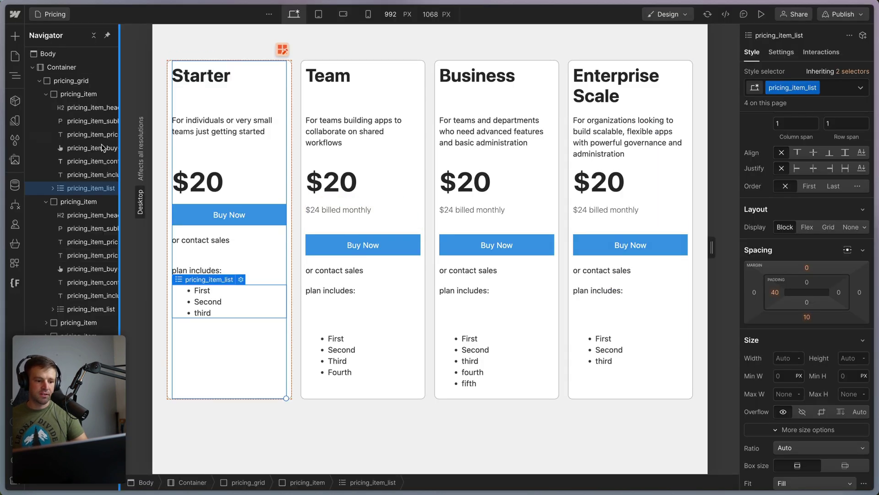
Step: Insert a Div Block into the Starter card and move it right below the price
left_click(78, 94)
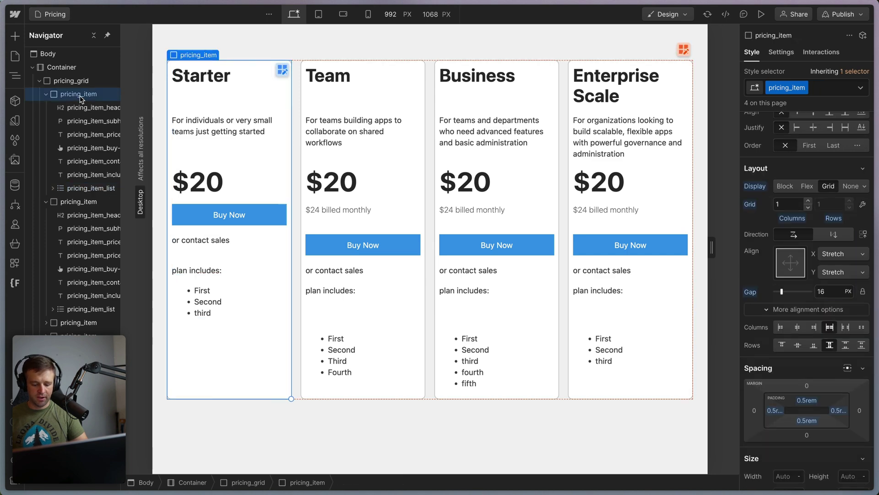
key("super+e")
type("div")
key("Return")
left_click_drag(76, 198, 73, 143)
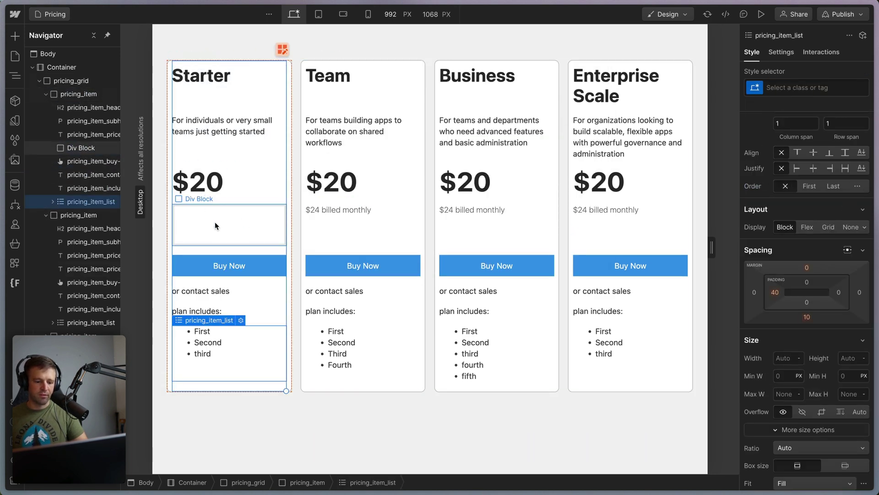
Step: Give the new div the class 'empty' with Width 0 and Height 0
left_click(241, 224)
key("super+Return")
type("empty")
key("Return")
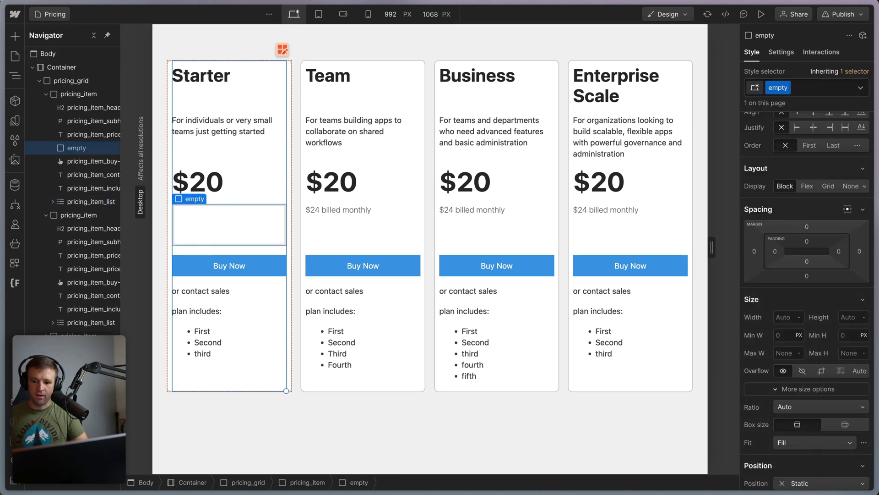
left_click(783, 317)
type("0")
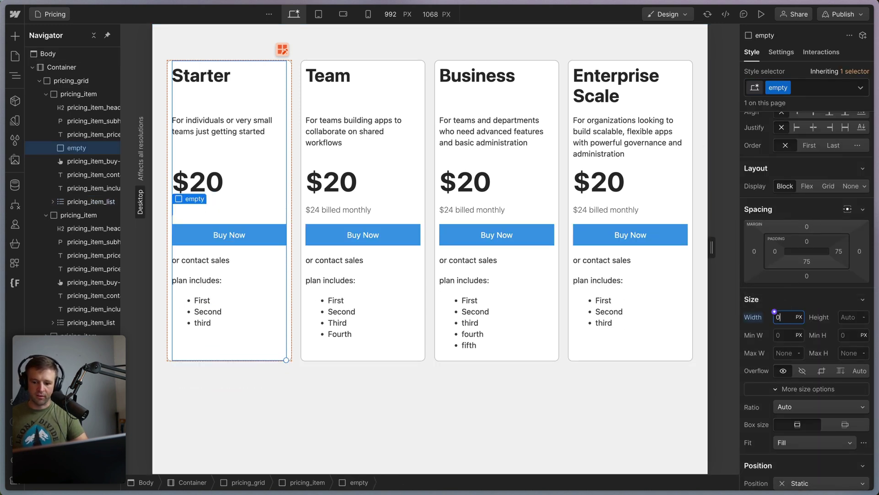
left_click(845, 317)
type("0")
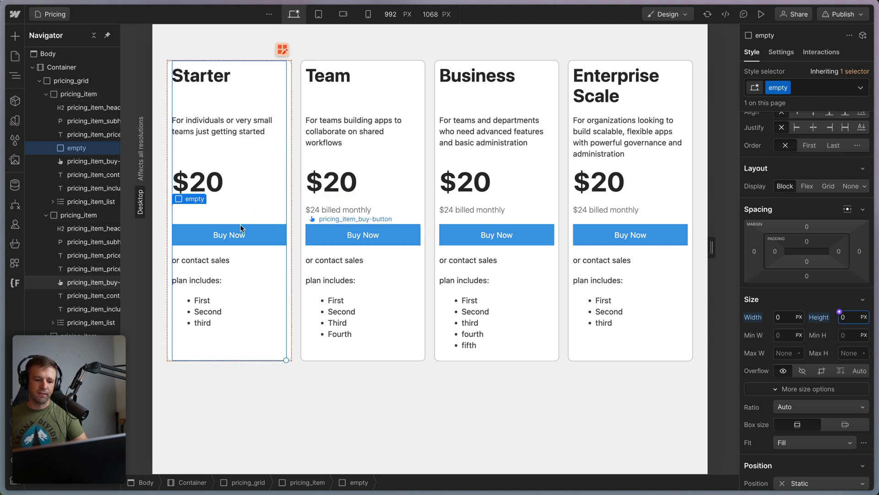
left_click(560, 408)
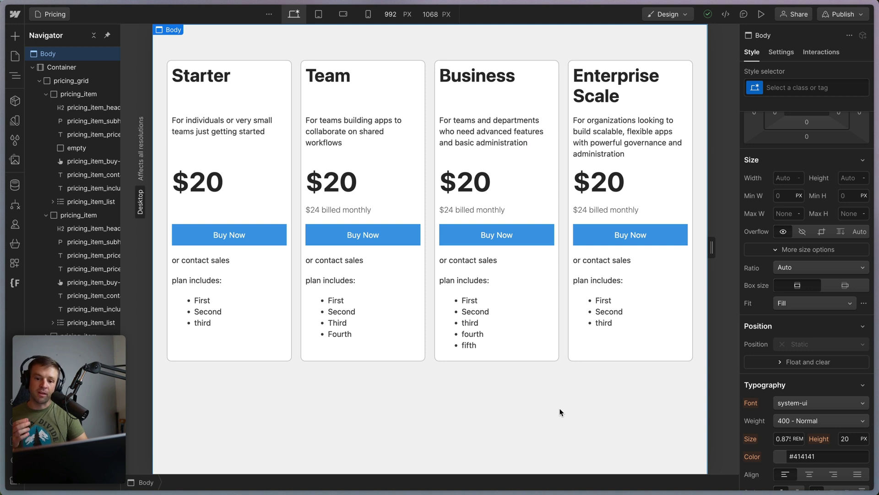
Step: Check the pricing_grid's 2×2 layout at the Tablet breakpoint, then switch to phone width
left_click(318, 14)
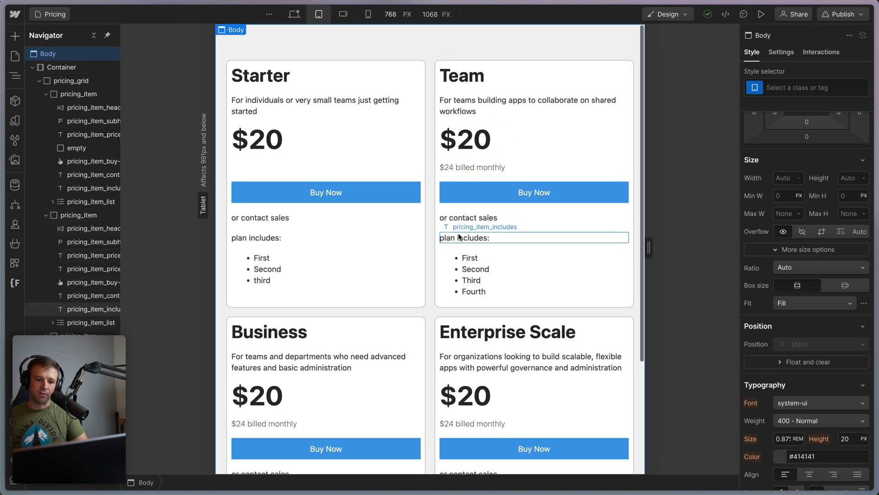
left_click(430, 185)
left_click(624, 70)
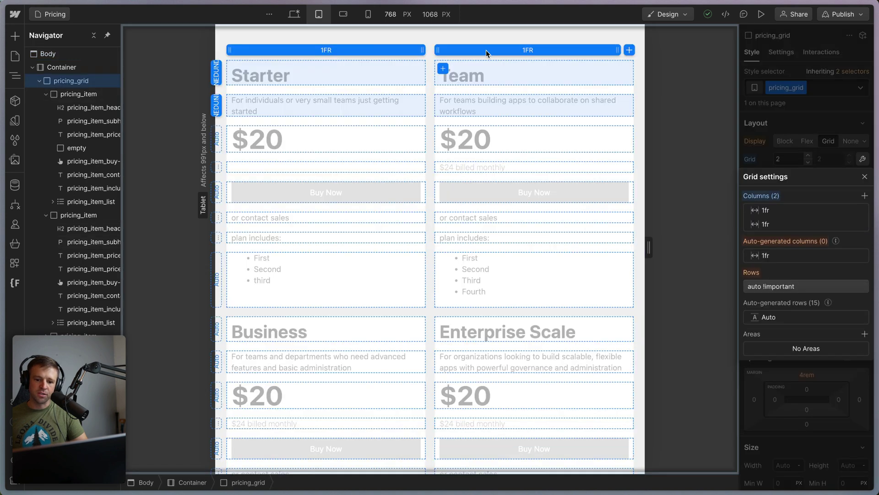
left_click(527, 456)
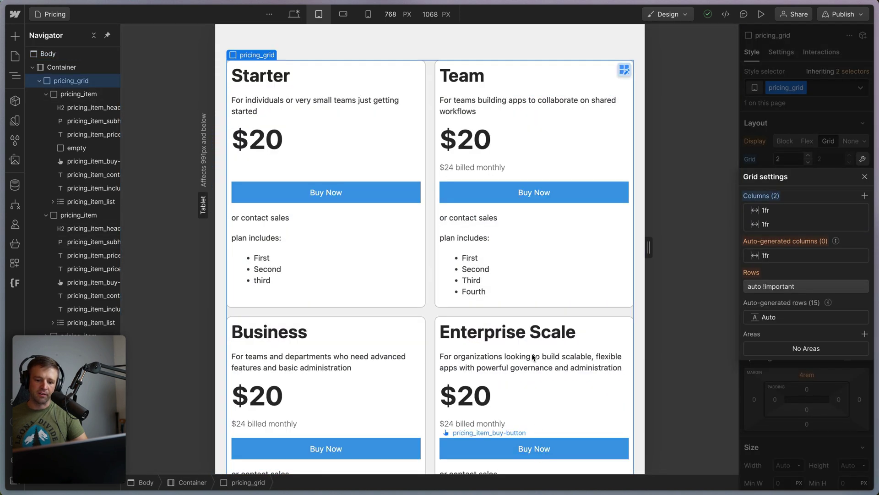
scroll(441, 255, "up", 2)
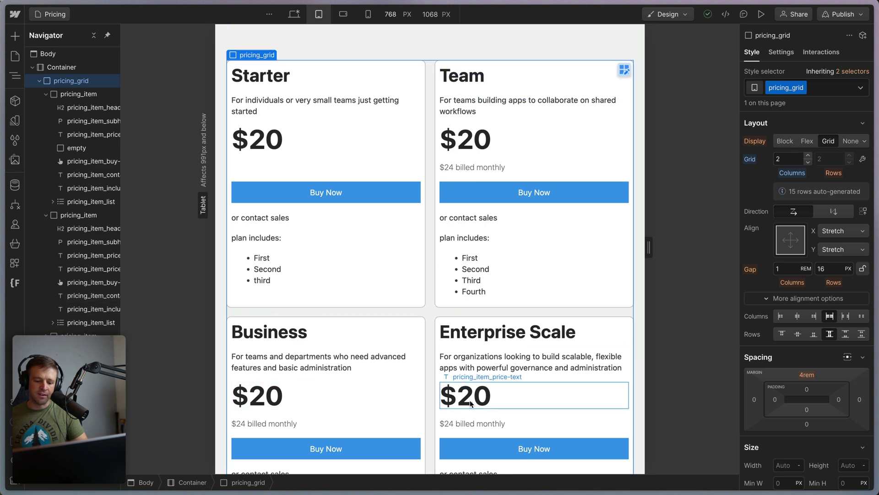
scroll(486, 465, "down", 1)
left_click(343, 14)
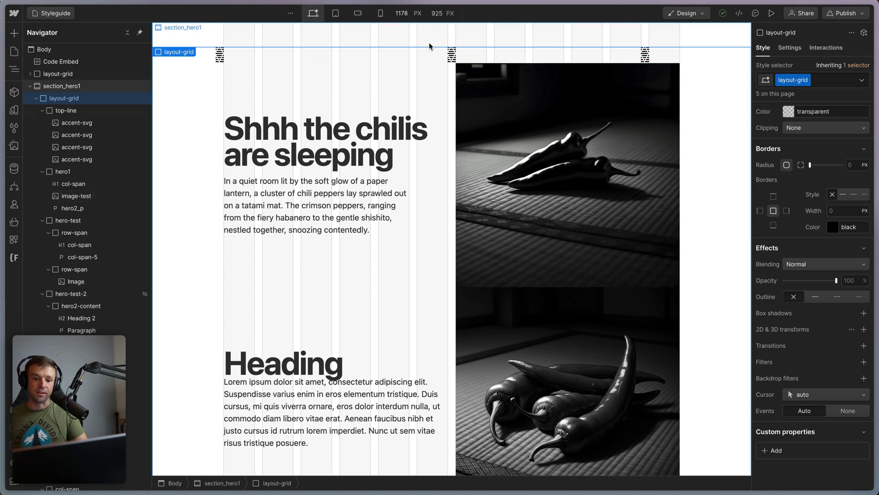
left_click(443, 61)
left_click(75, 102)
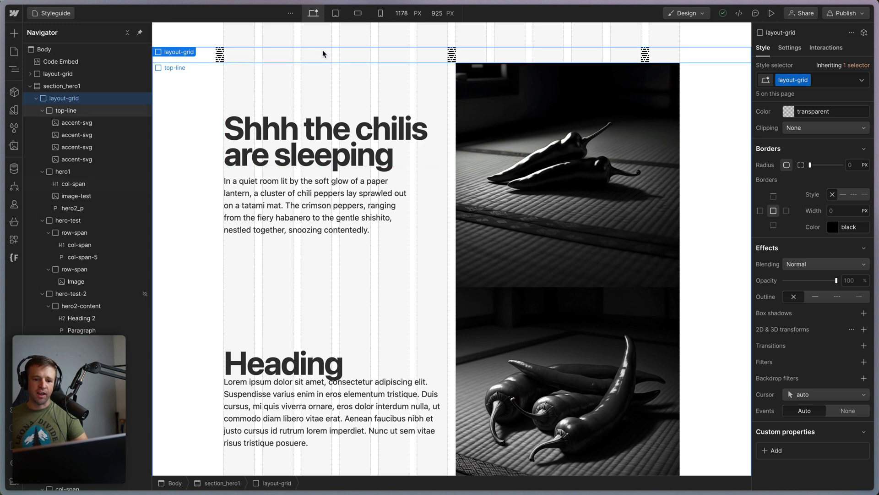
left_click(229, 73)
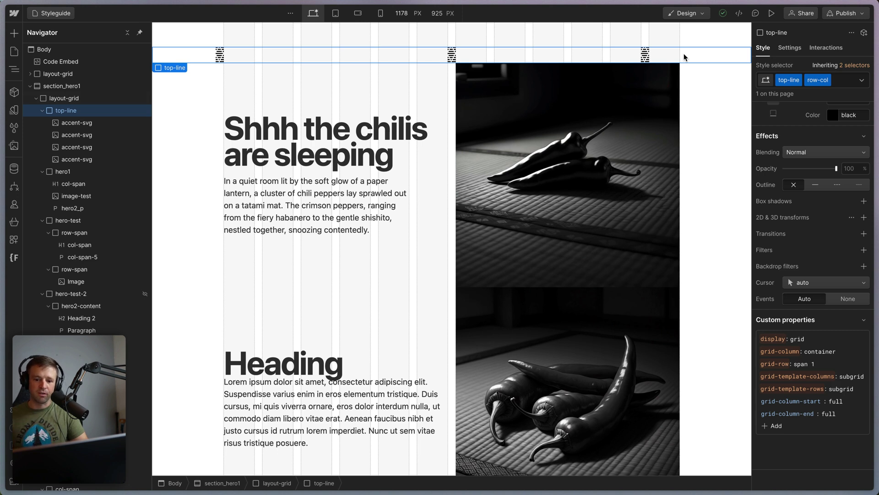
left_click(80, 122)
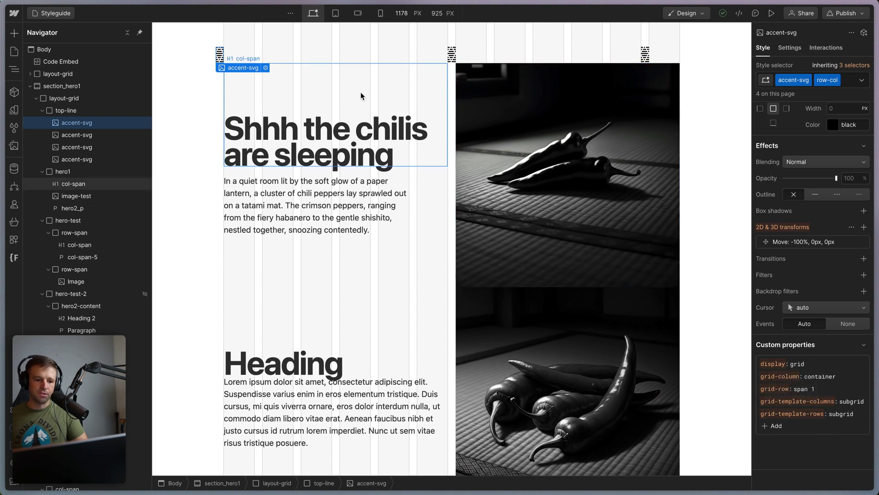
left_click(83, 135)
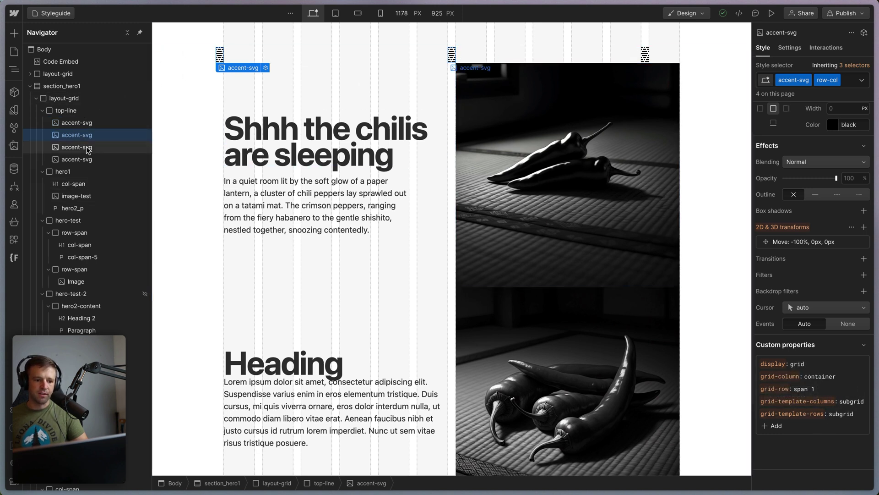
left_click(452, 56)
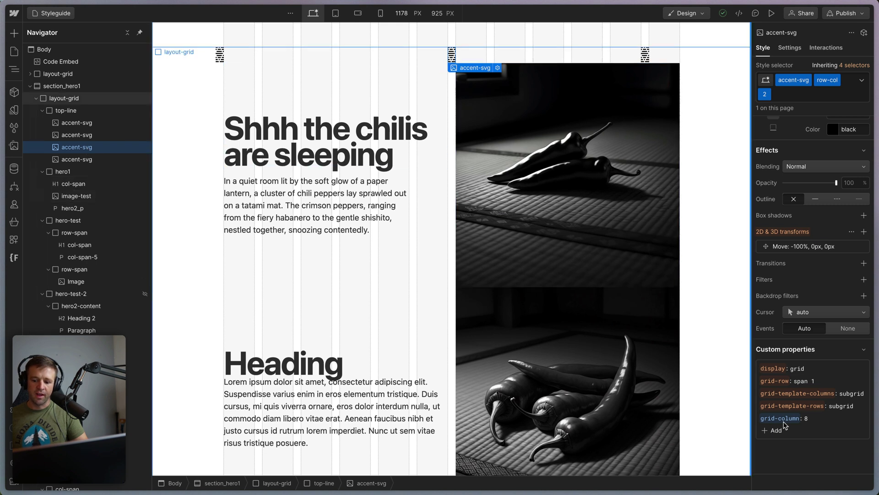
left_click(809, 418)
type("7")
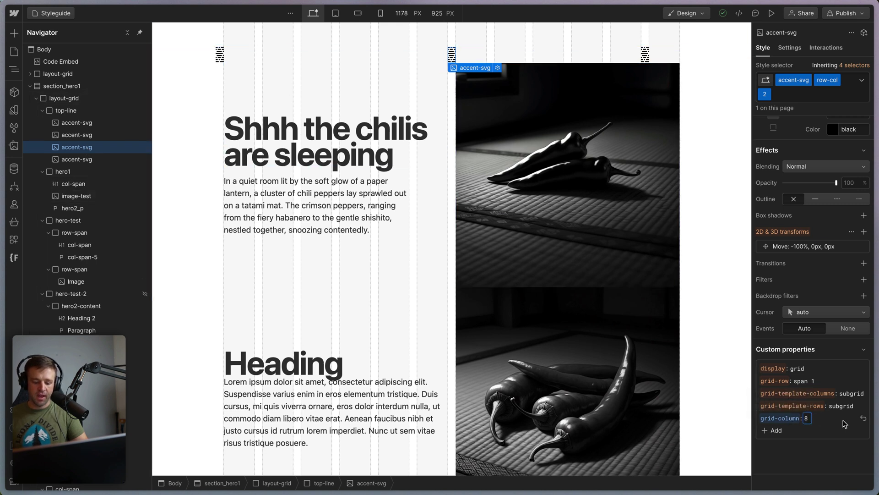
key("Return")
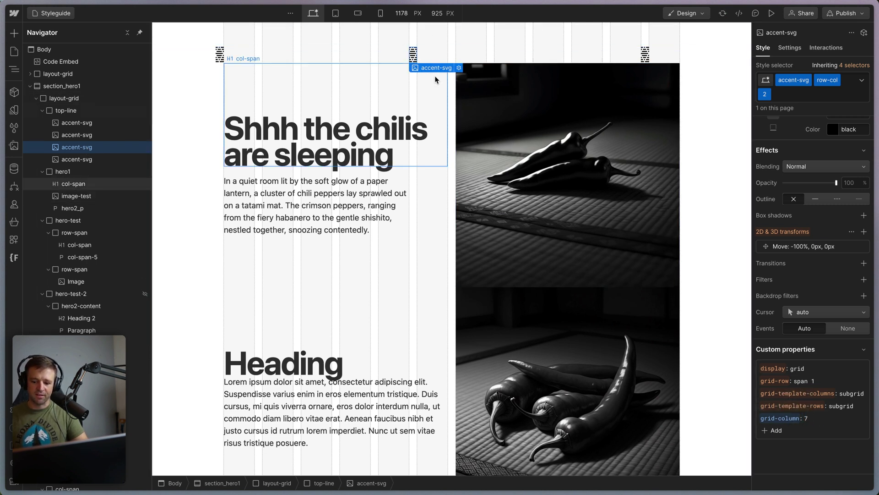
left_click(809, 418)
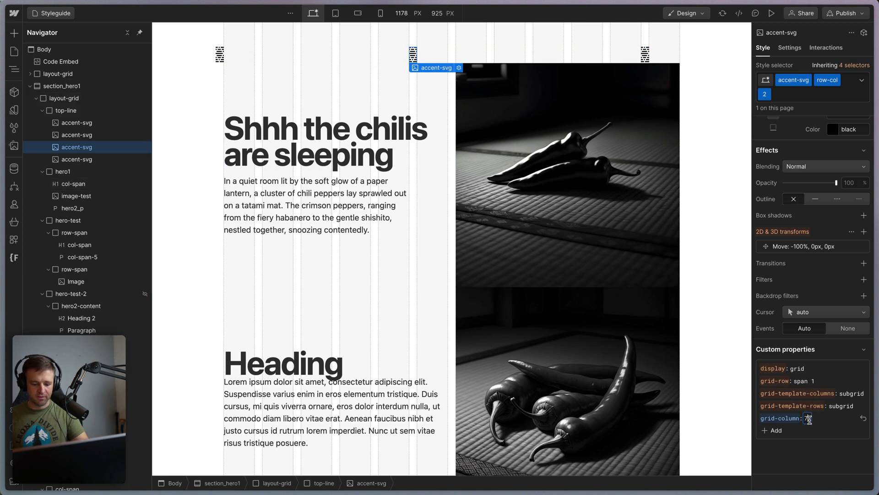
type("6")
key("Return")
left_click(809, 418)
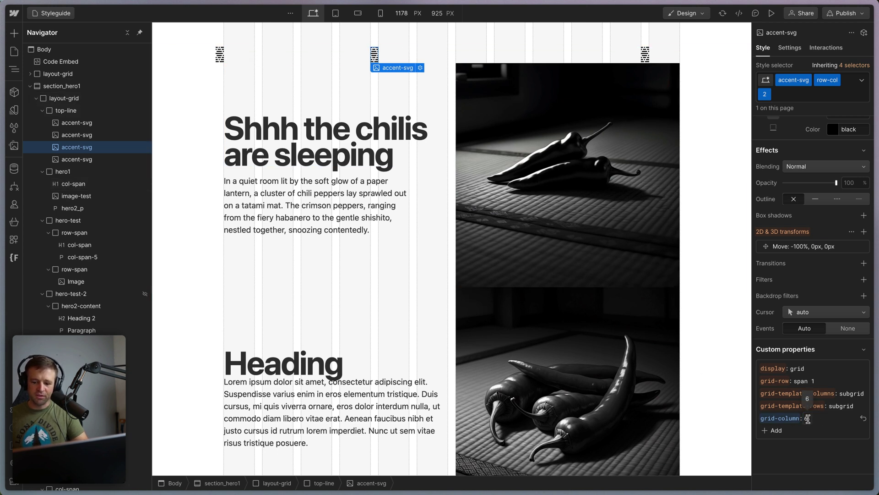
type("8")
key("Return")
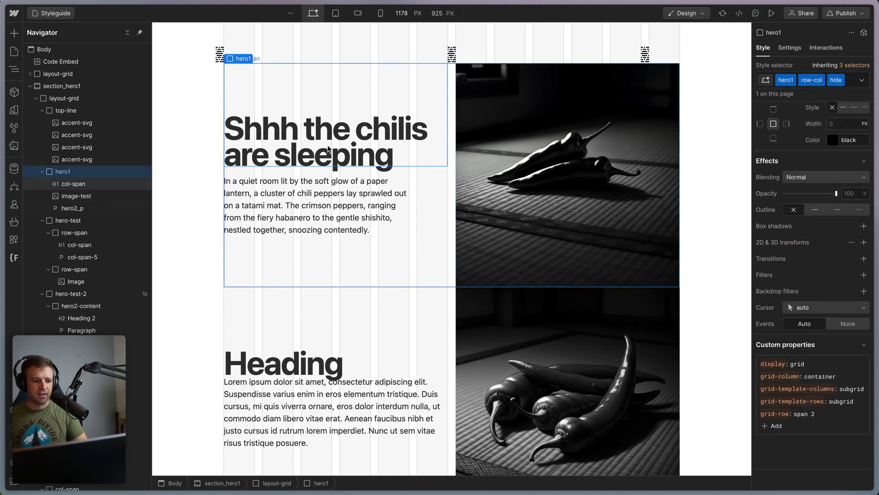
left_click(69, 184)
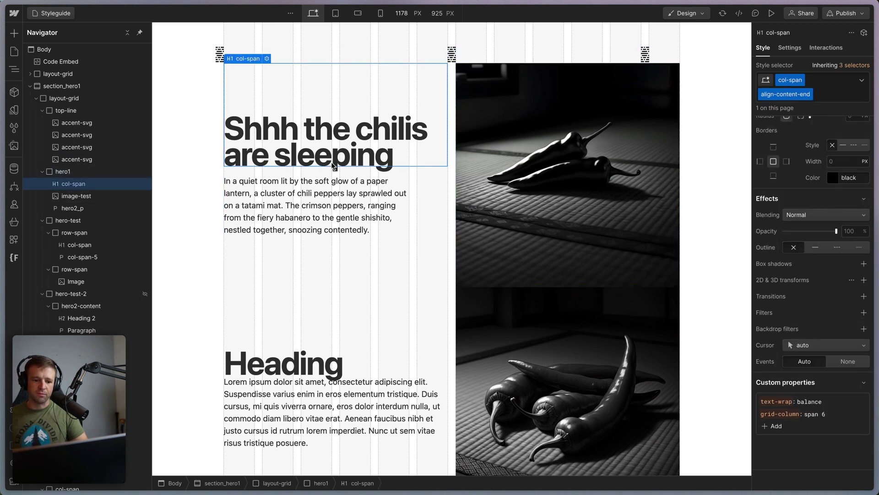
left_click(92, 197)
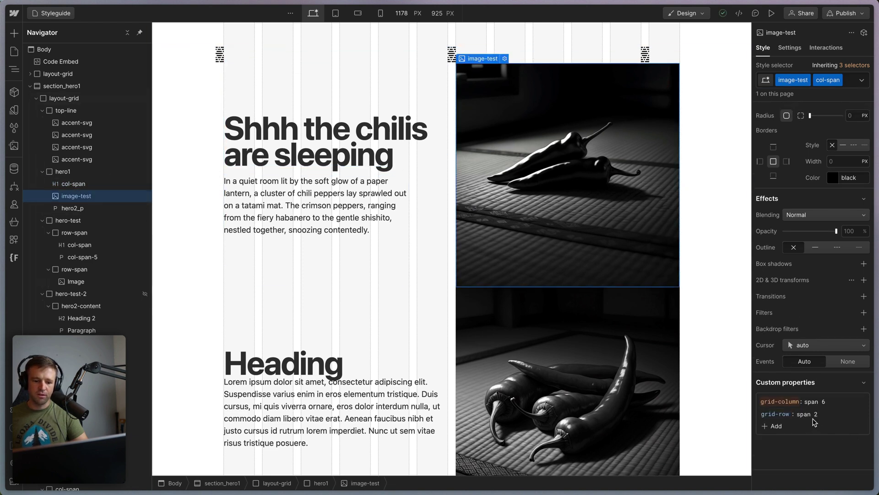
left_click(327, 239)
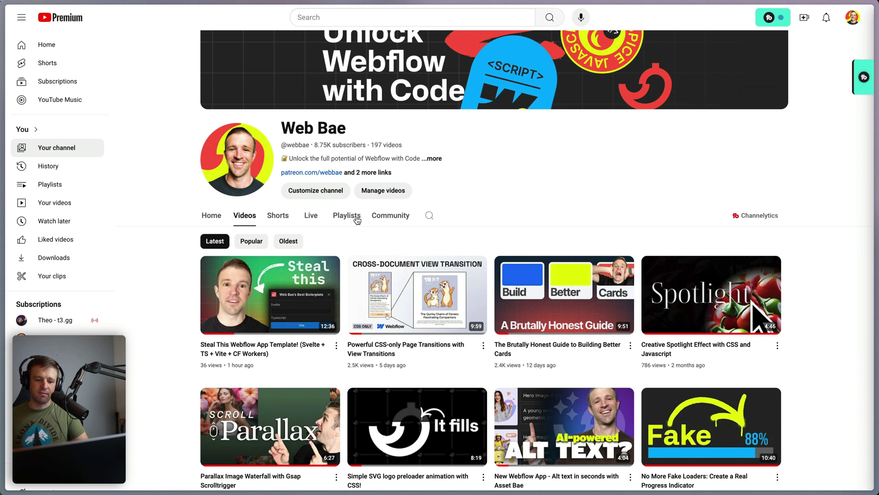
mouse_move(413, 288)
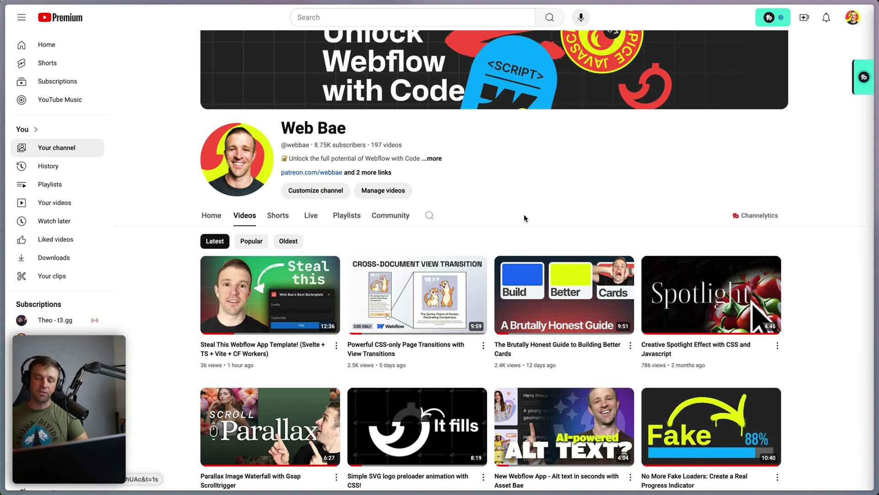